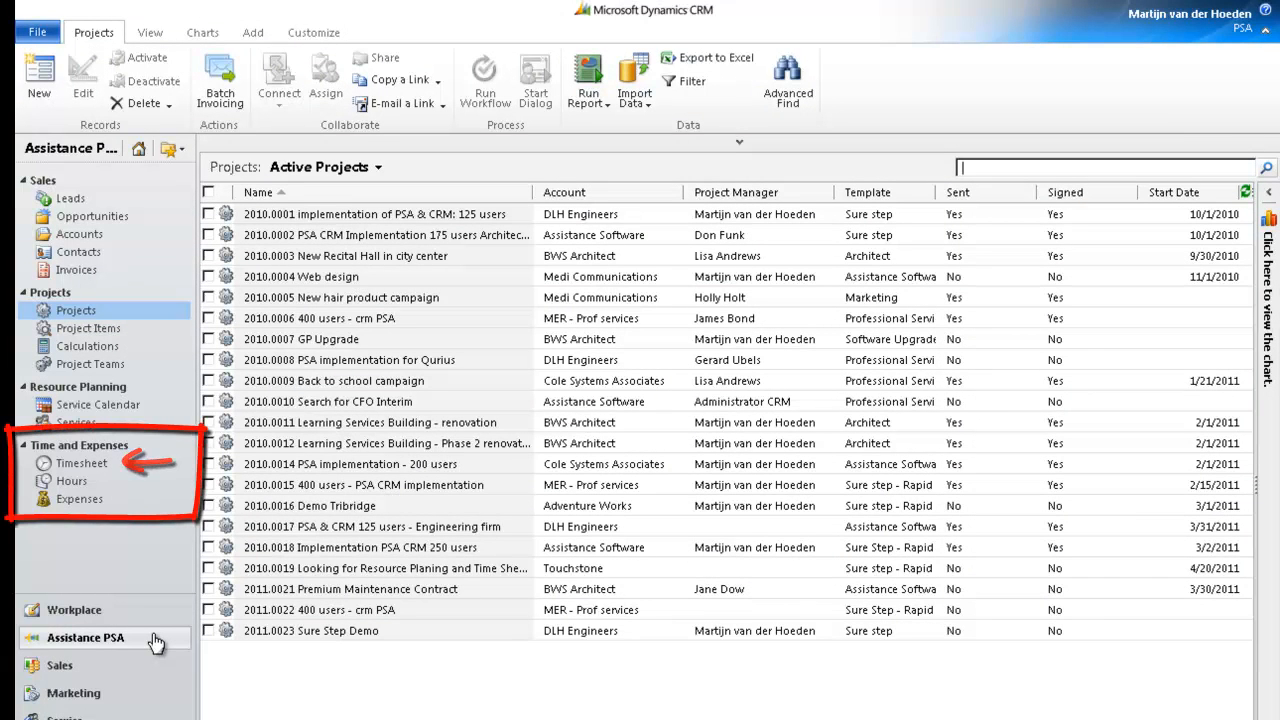
# Open the timesheet and retrieve the Outlook appointments for the week of 16 - 20 May 2011
pyautogui.click(157, 466)
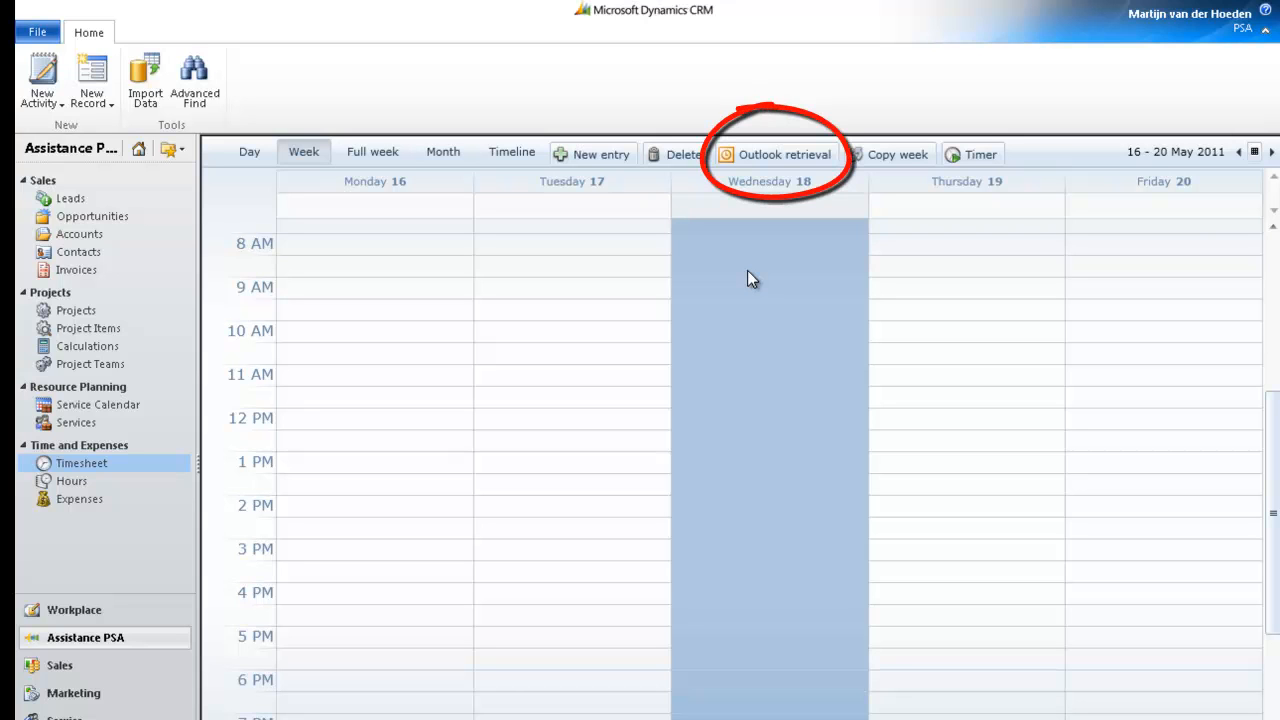
pyautogui.click(760, 161)
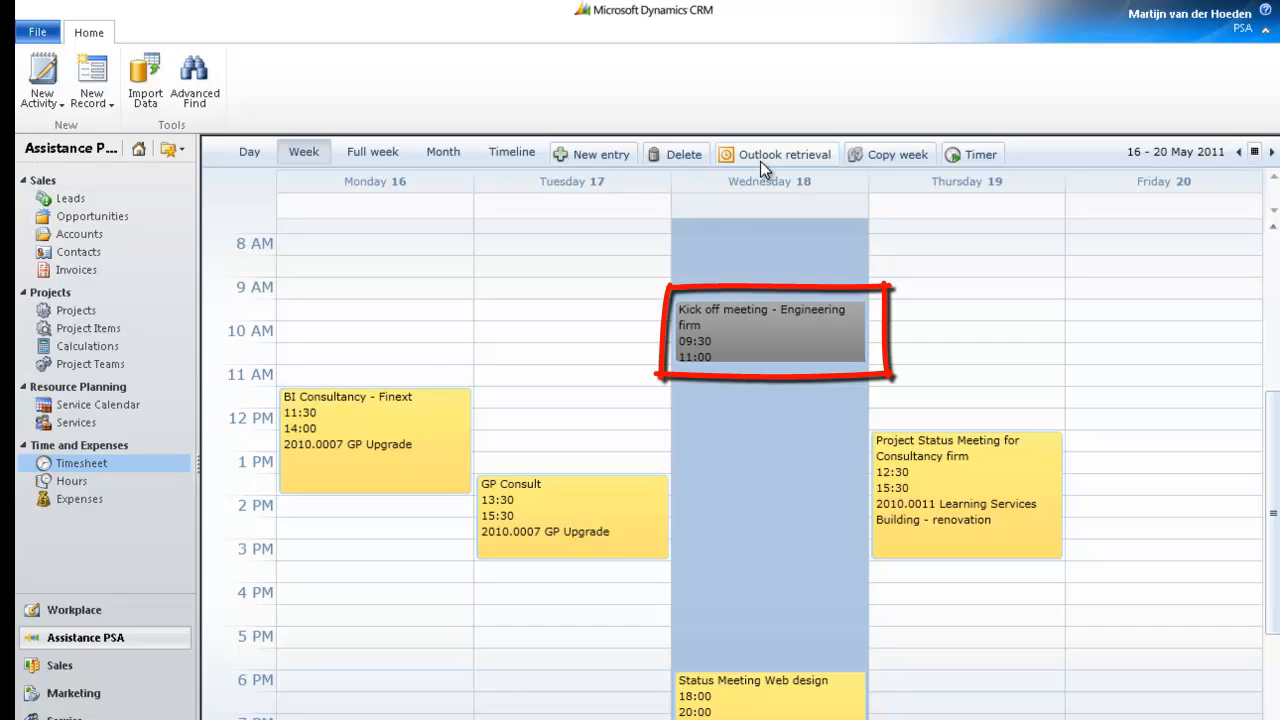
# Open Wednesday's Kick off meeting entry and assign it to project 2010.0017 PSA & CRM 125 users - Engineering firm
pyautogui.click(778, 347)
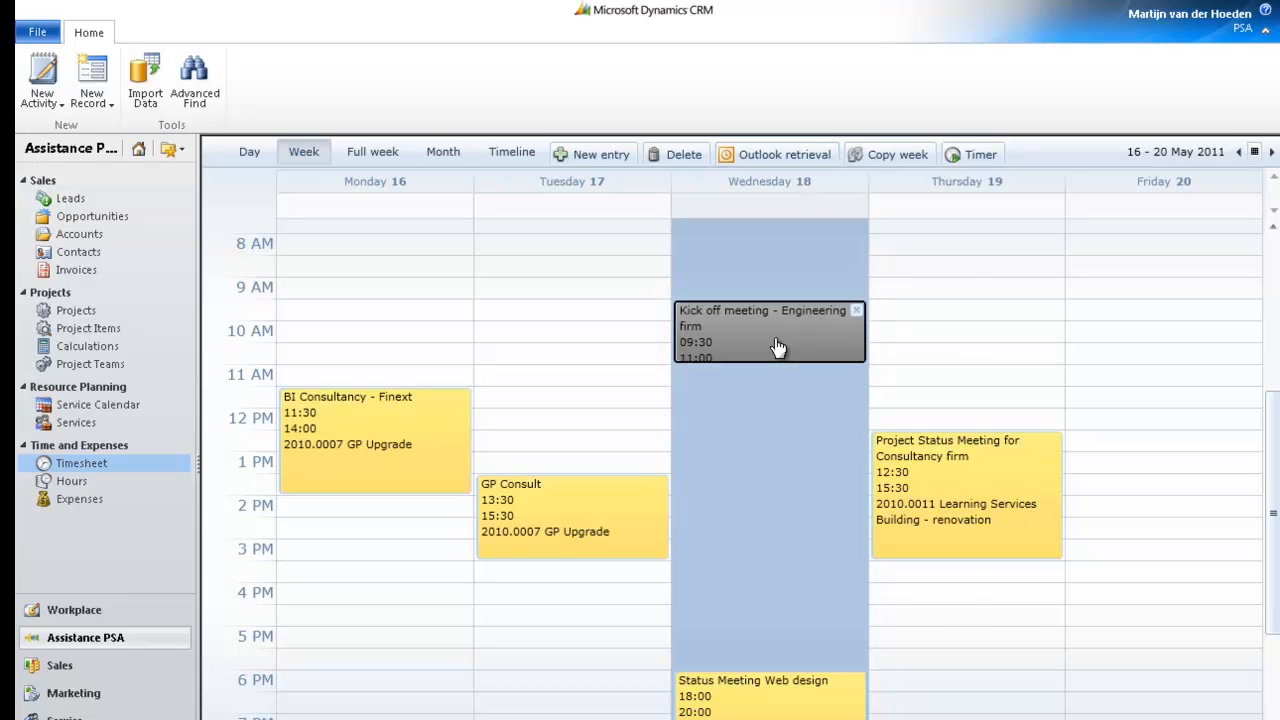
pyautogui.doubleClick(778, 347)
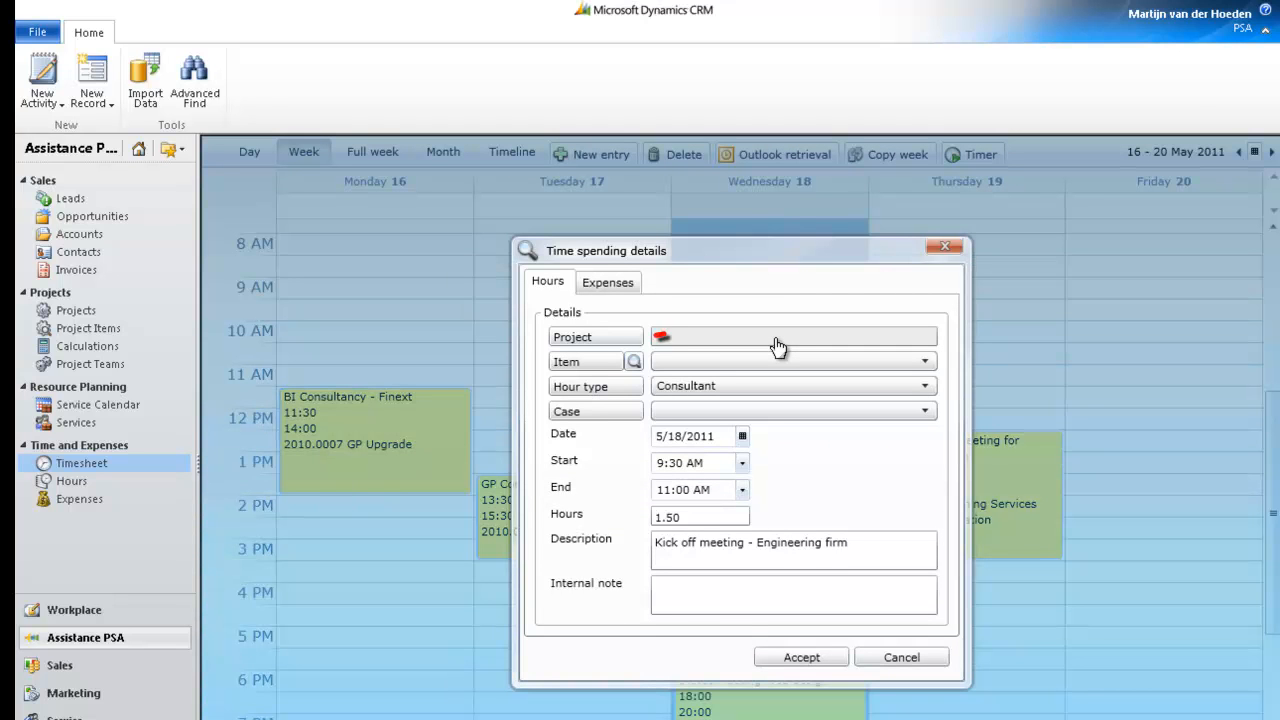
pyautogui.click(614, 340)
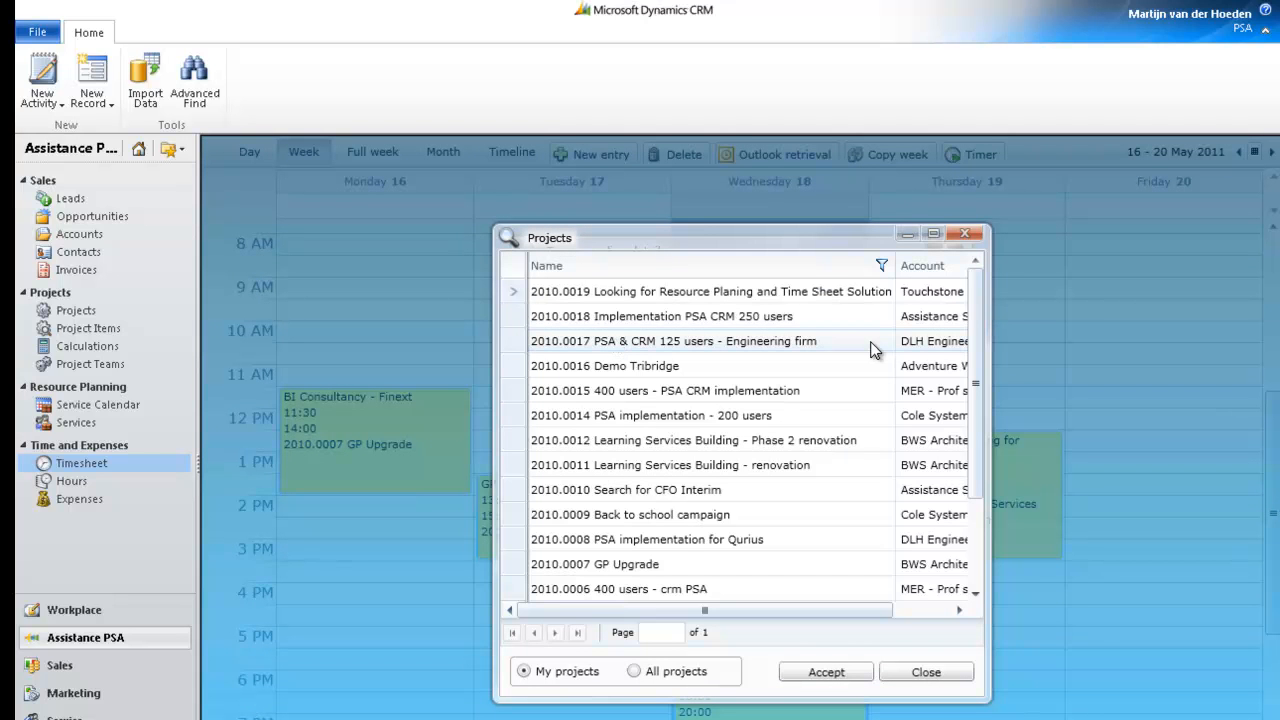
pyautogui.click(872, 348)
pyautogui.click(858, 678)
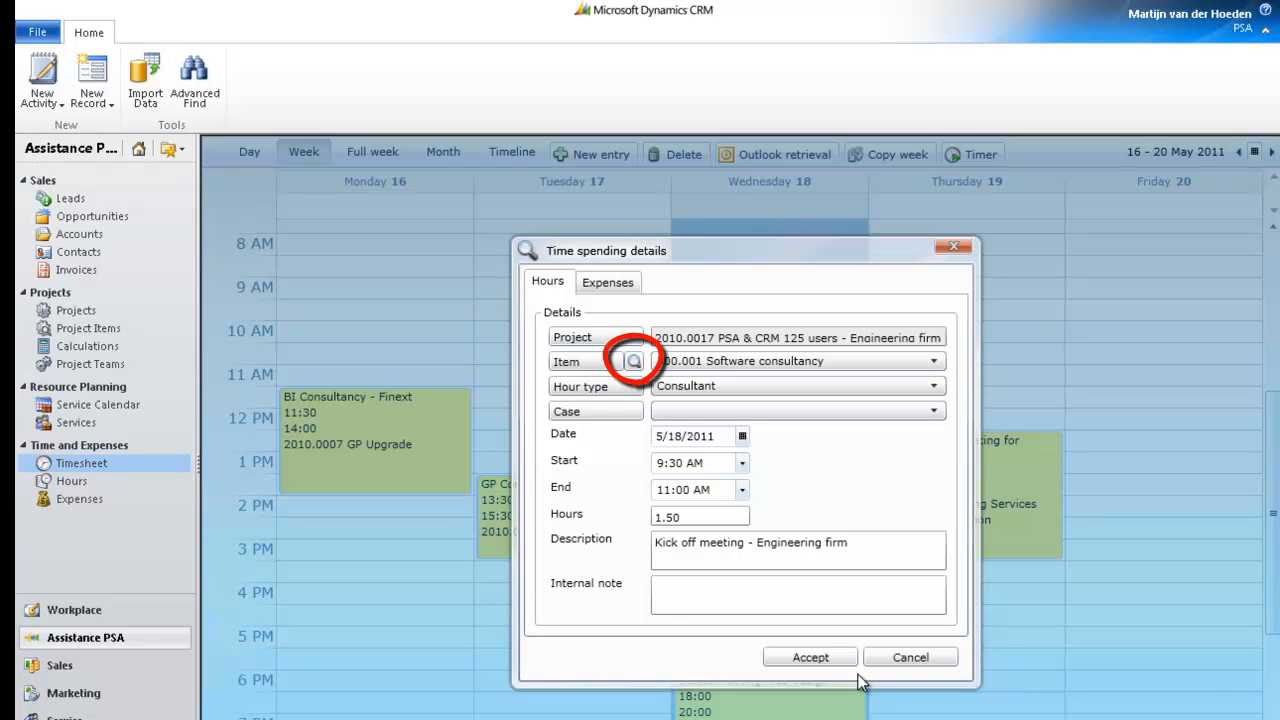
# Open the entry's Software consultancy project item, set its Prc Complete to 10 and save it
pyautogui.click(636, 362)
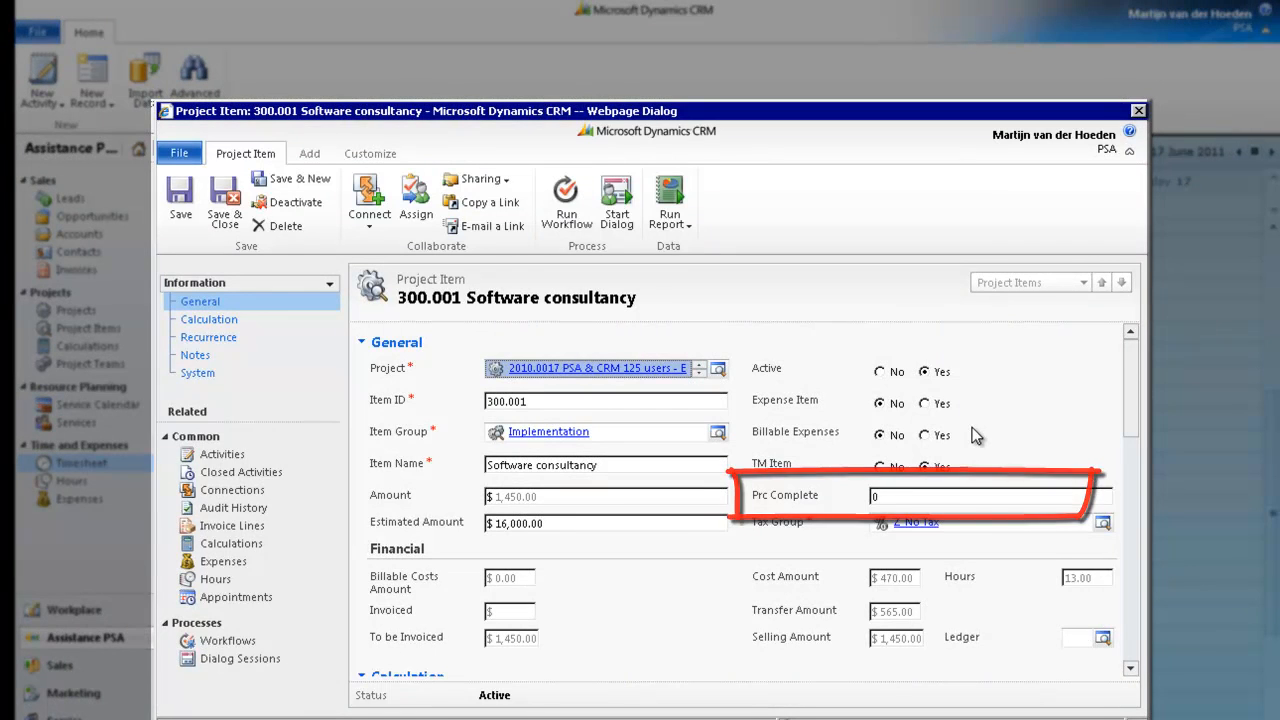
pyautogui.click(890, 496)
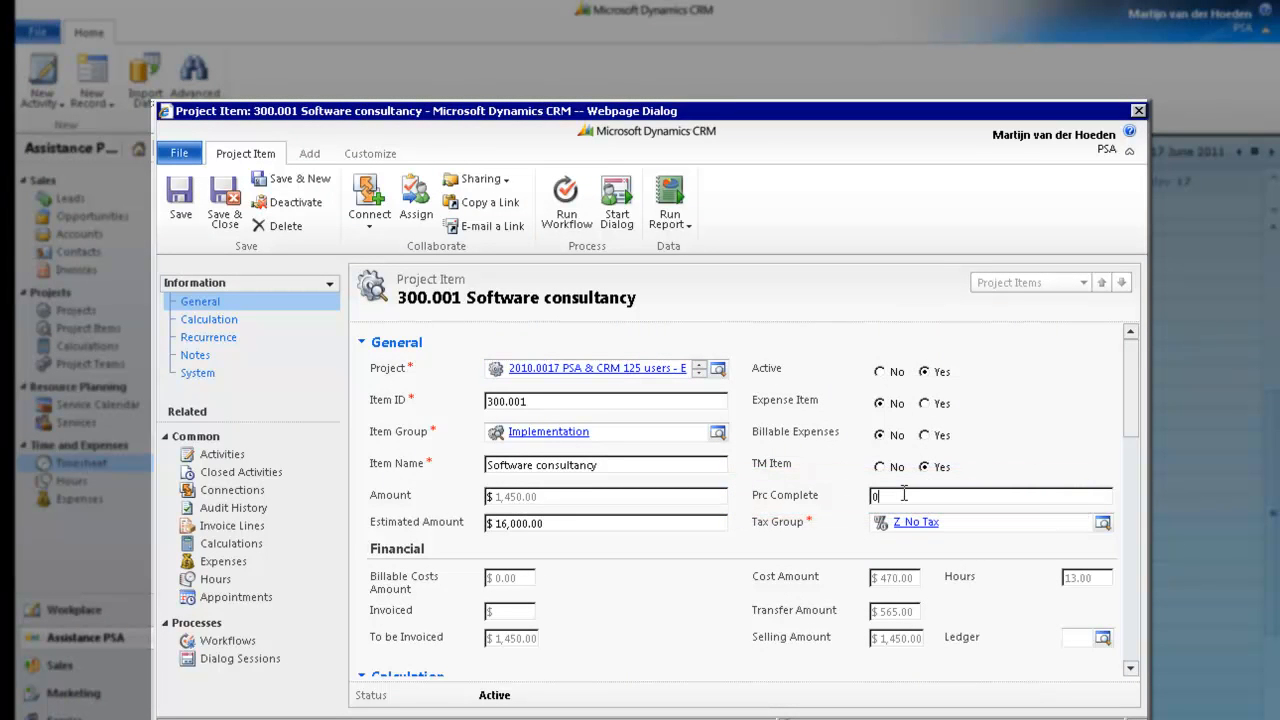
pyautogui.press('BackSpace')
pyautogui.write('10')
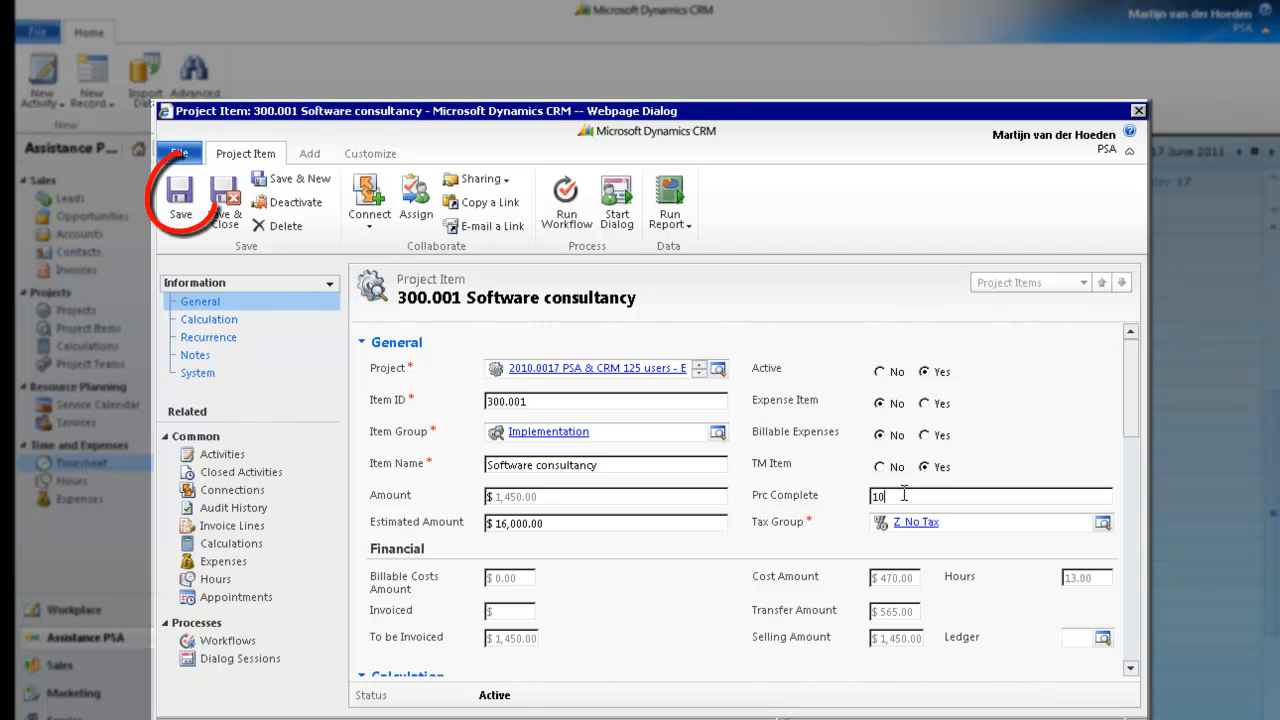
pyautogui.click(181, 212)
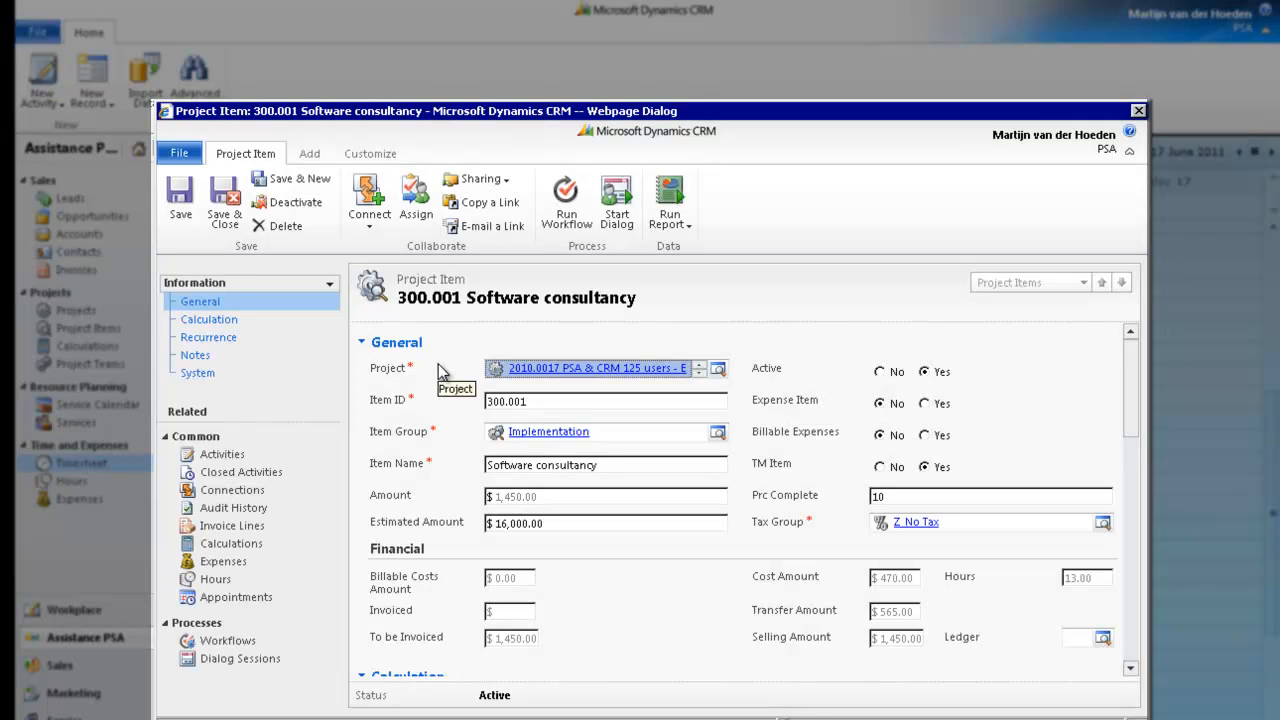
# Close the Kick off meeting task among the project item's activities with status Completed
pyautogui.click(253, 458)
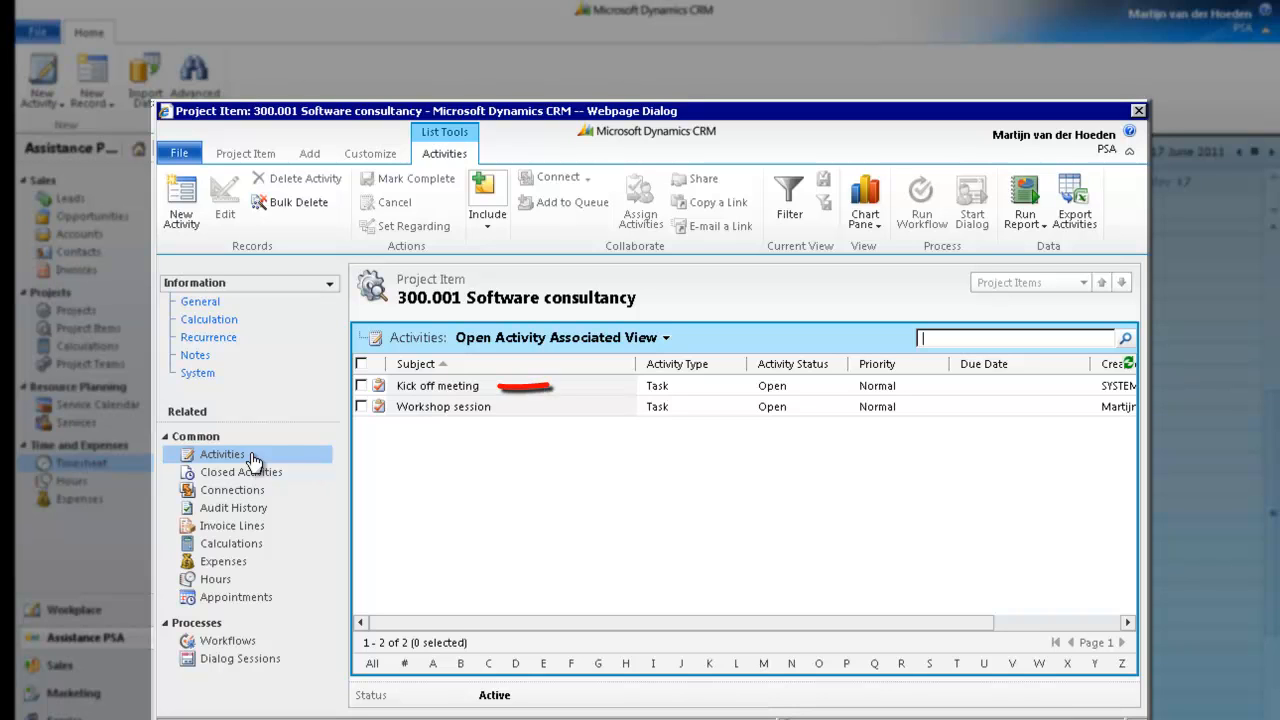
pyautogui.click(361, 386)
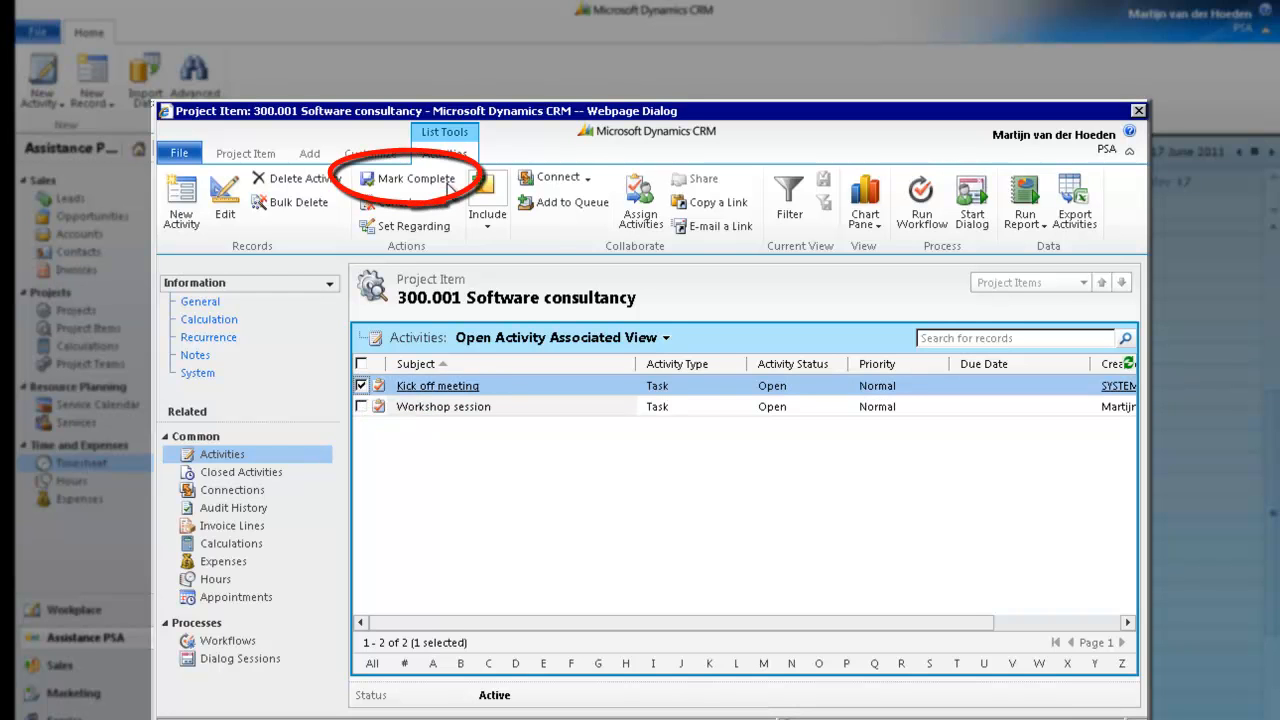
pyautogui.click(448, 188)
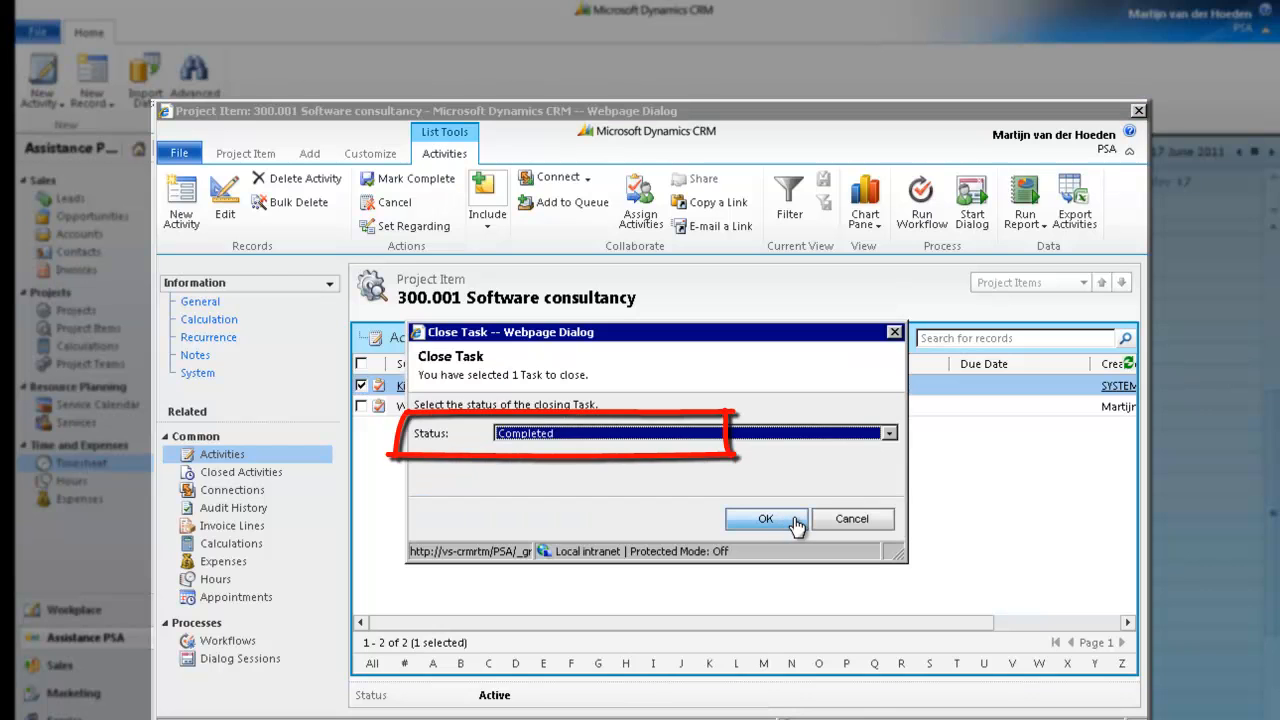
pyautogui.click(795, 527)
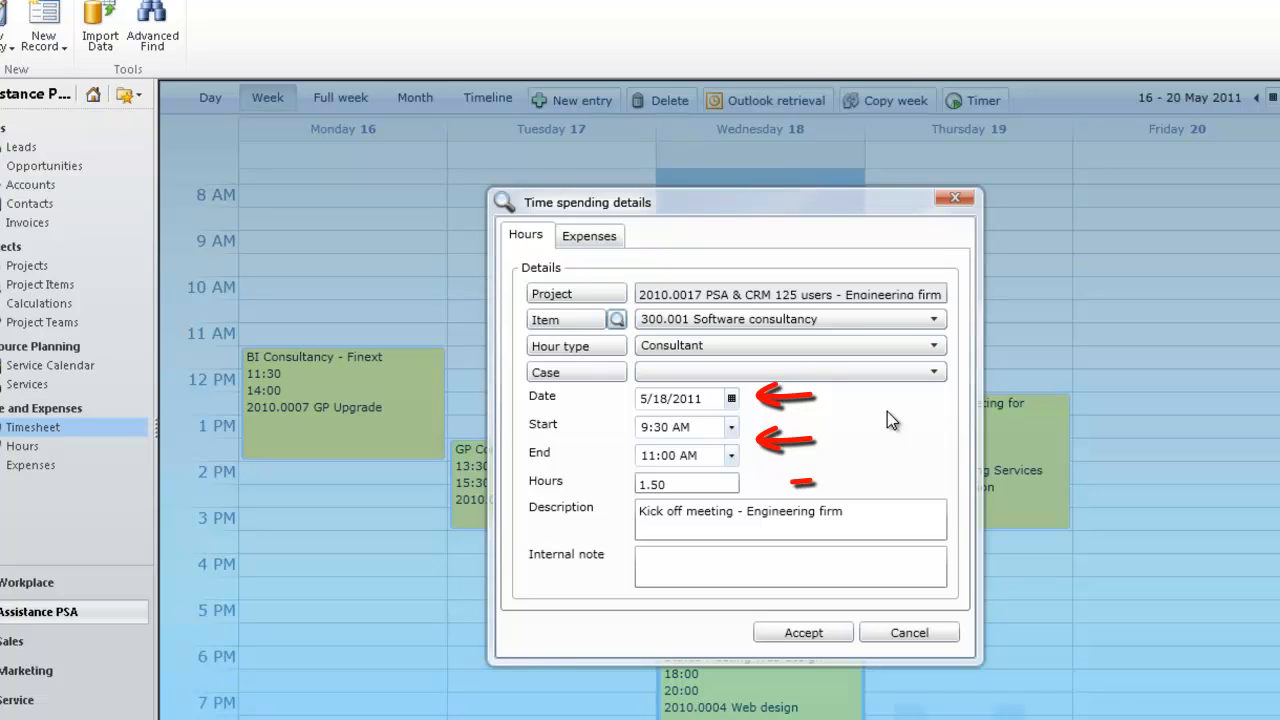
# Set the time entry's hours to 2 and change its description to "Kick off meeting - Debriefing"
pyautogui.doubleClick(678, 480)
pyautogui.press('BackSpace')
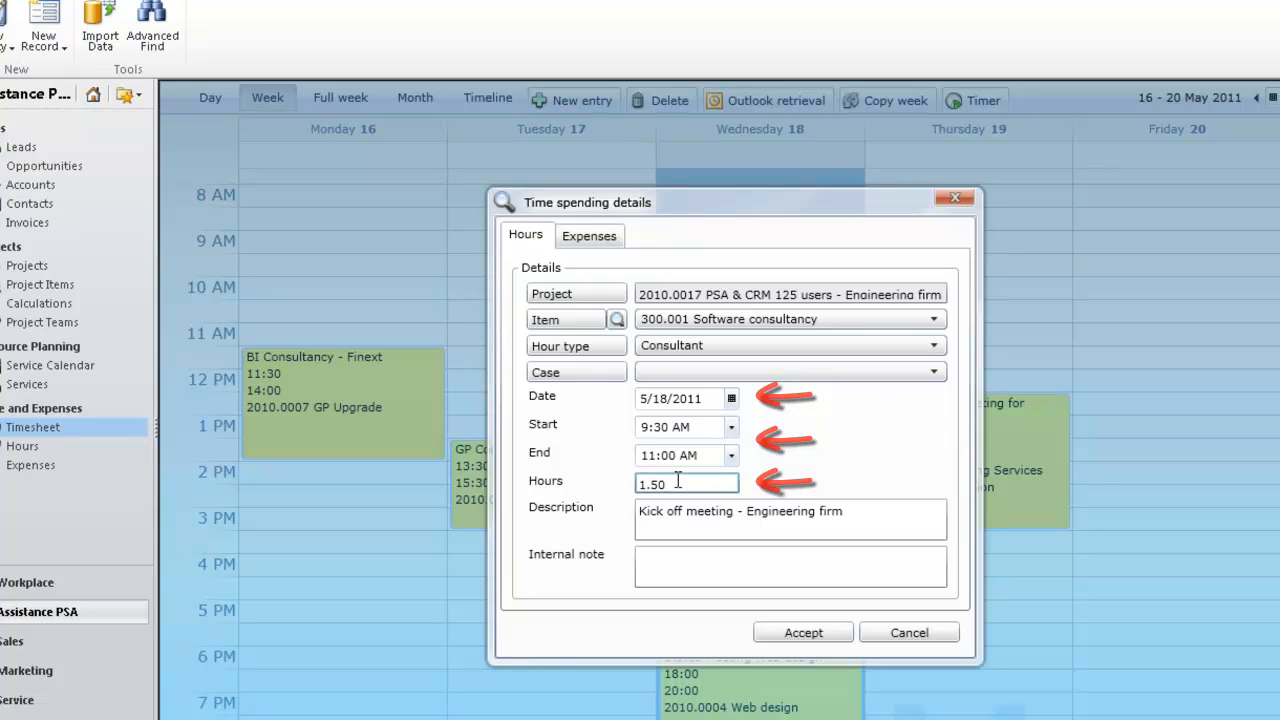
pyautogui.write('2')
pyautogui.click(848, 511)
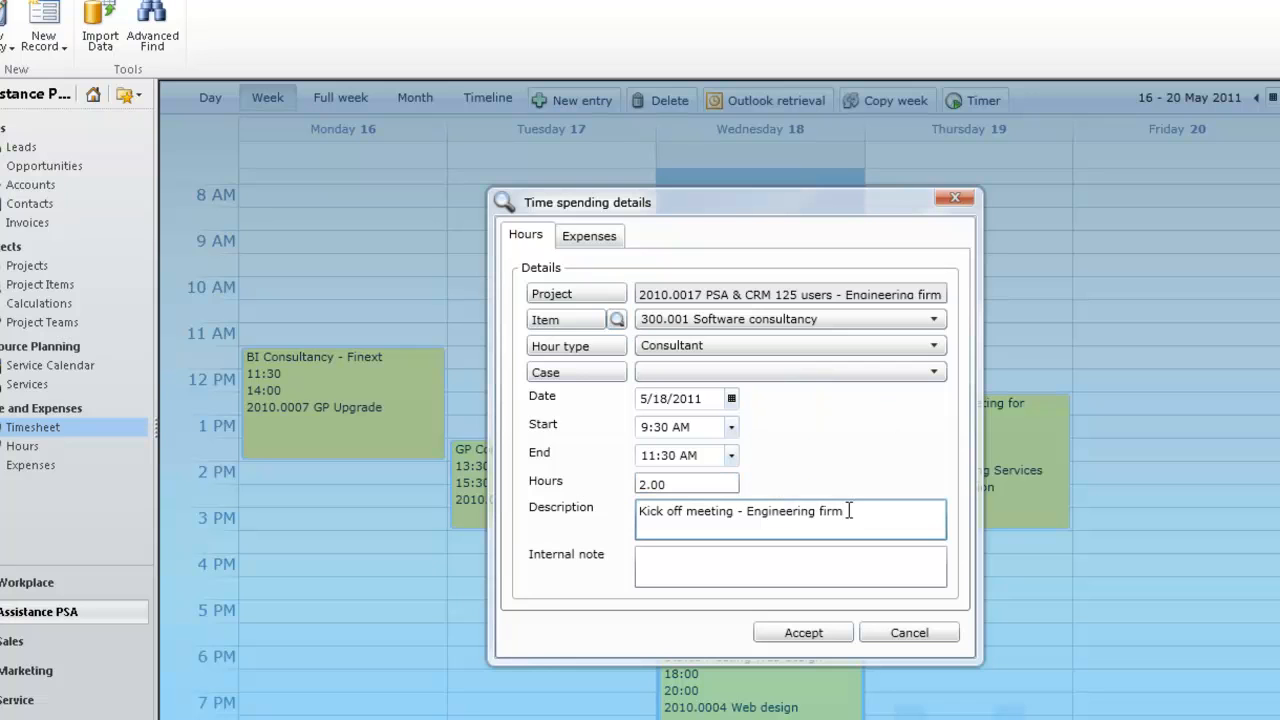
pyautogui.moveTo(748, 511); pyautogui.dragTo(964, 518)
pyautogui.write('Debriefing')
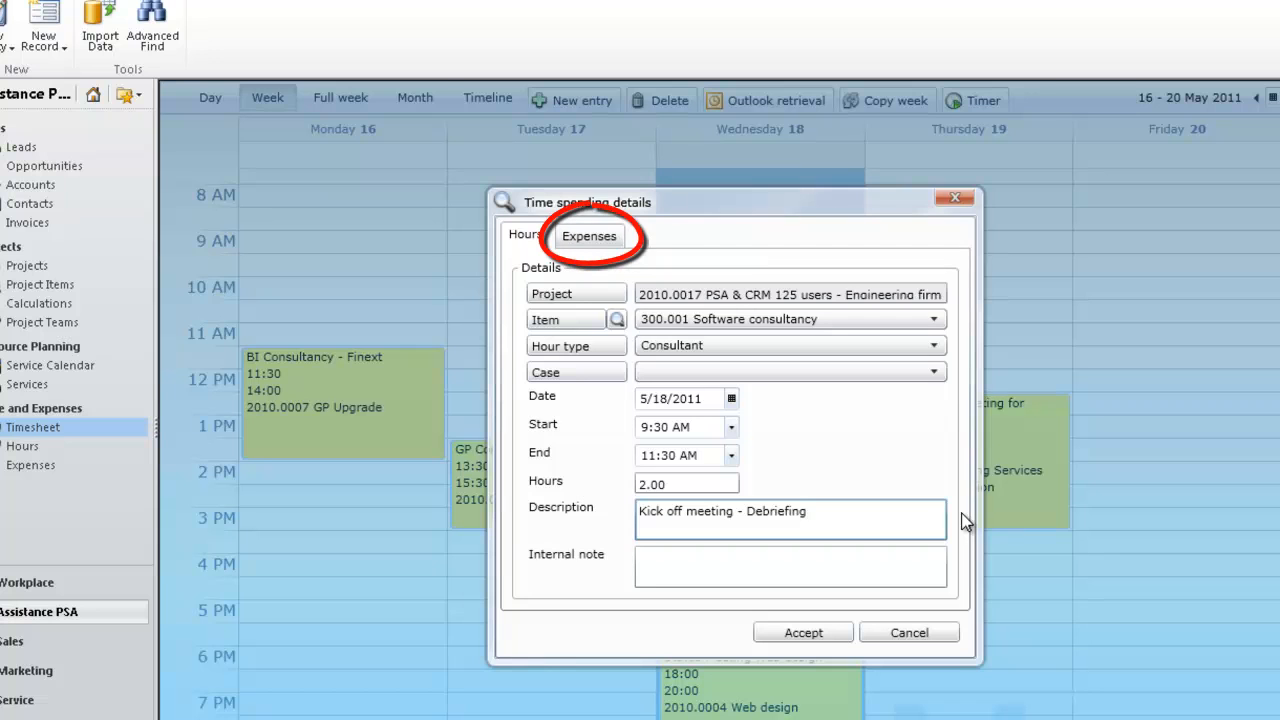
# Add an expense to the time entry with item 400.001 Travel expenses, description Airfare and cost amount 350
pyautogui.click(590, 237)
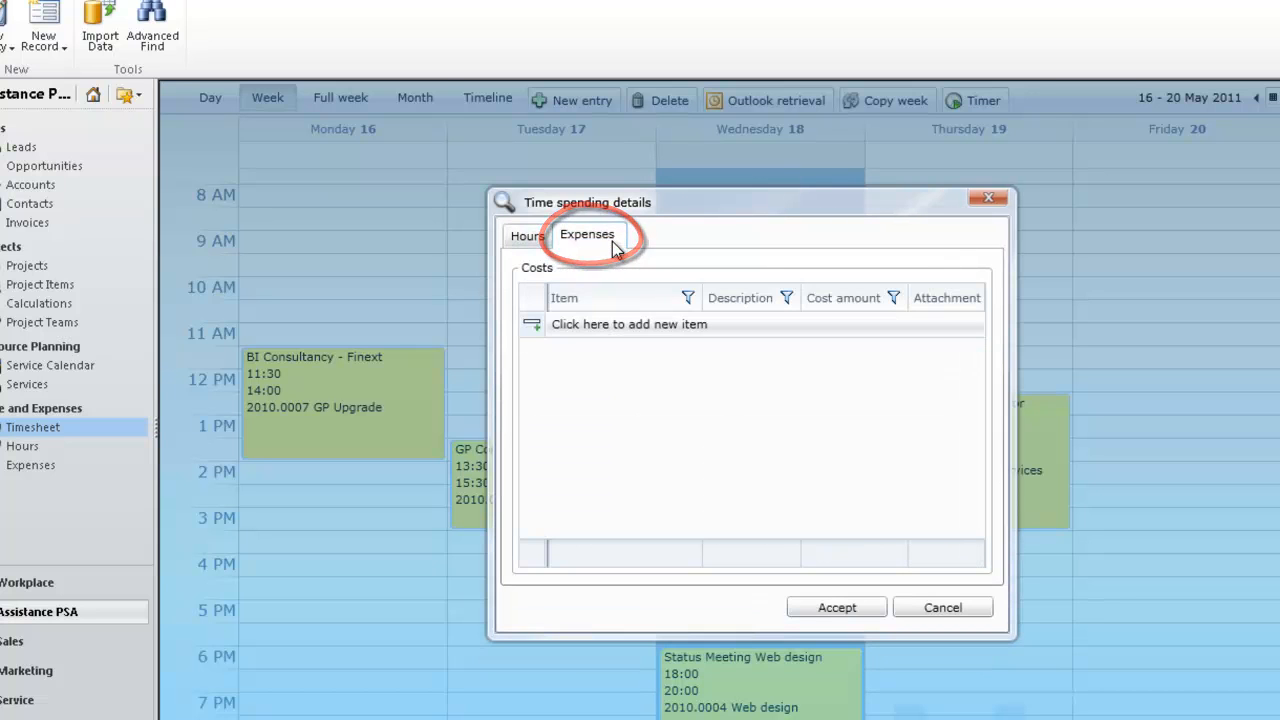
pyautogui.click(608, 325)
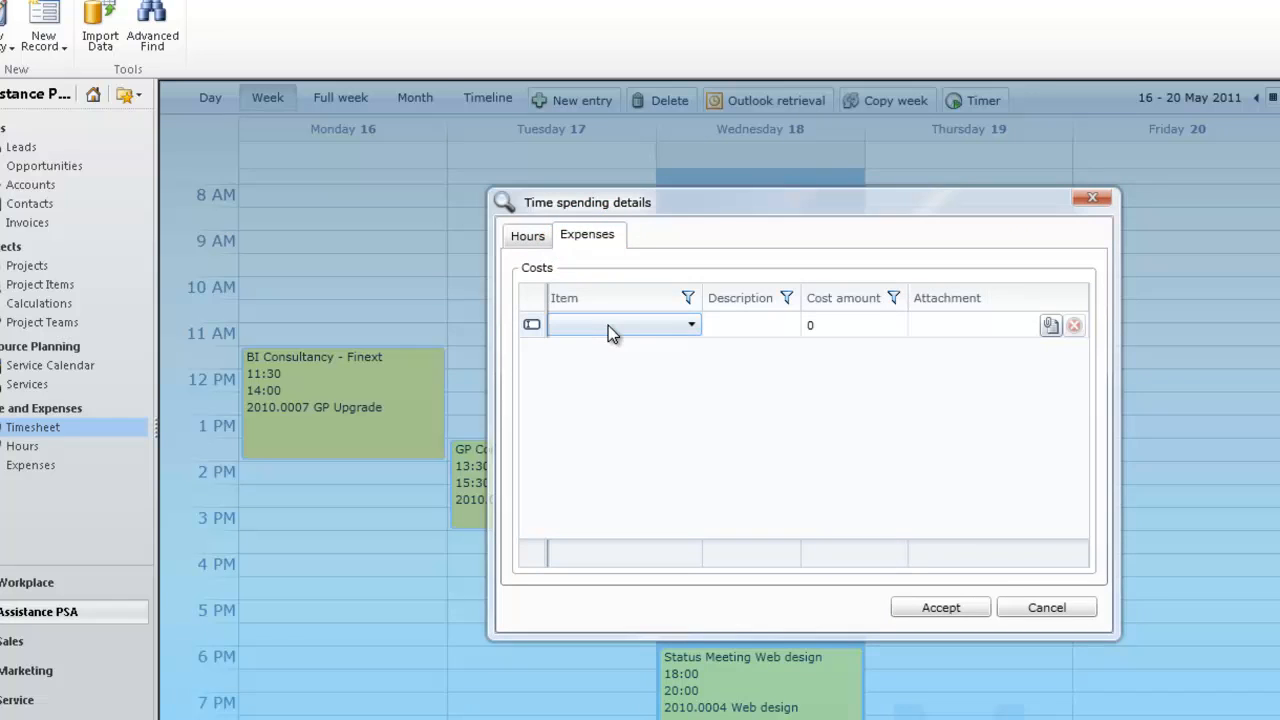
pyautogui.click(696, 326)
pyautogui.click(700, 348)
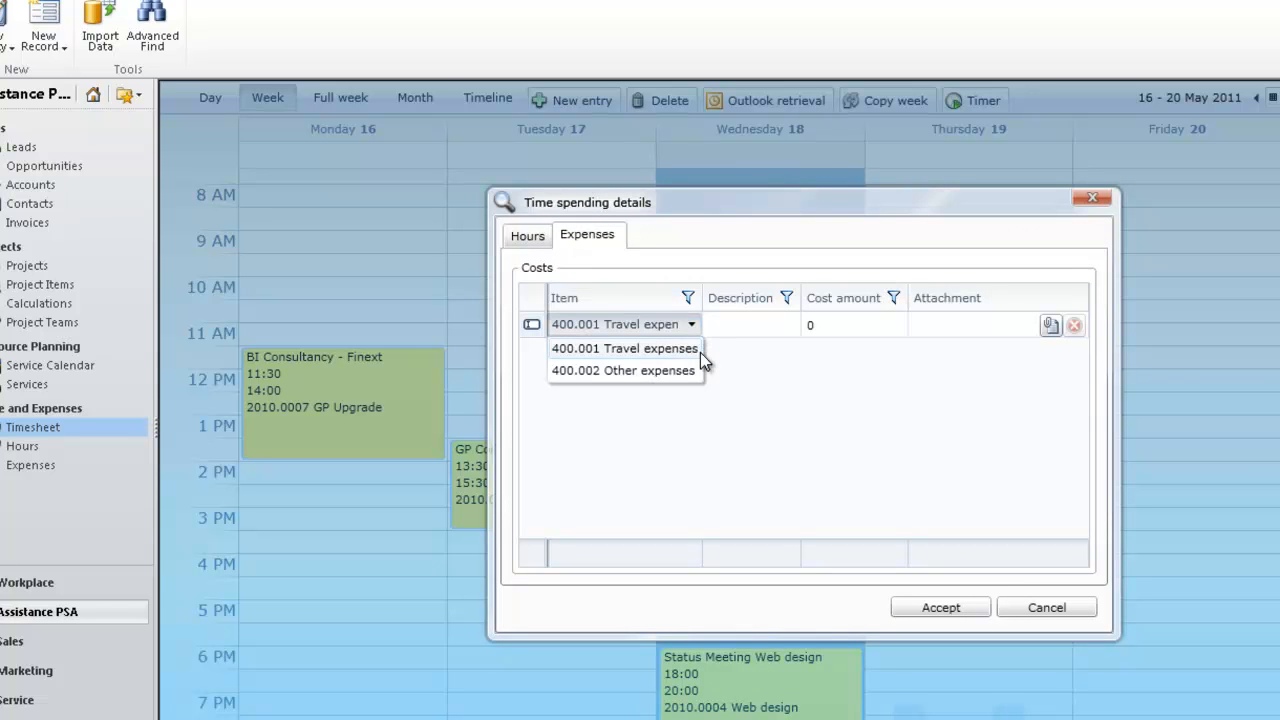
pyautogui.press('Tab')
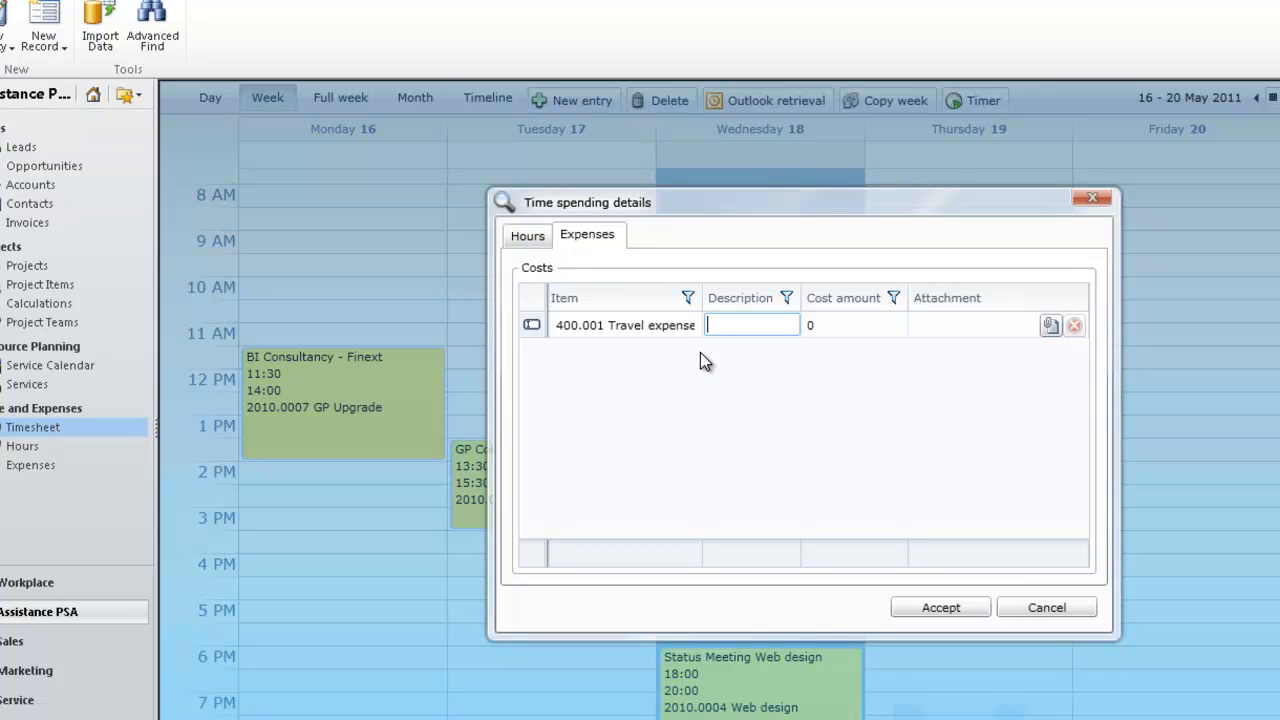
pyautogui.write('Airfare')
pyautogui.press('Tab')
pyautogui.write('350')
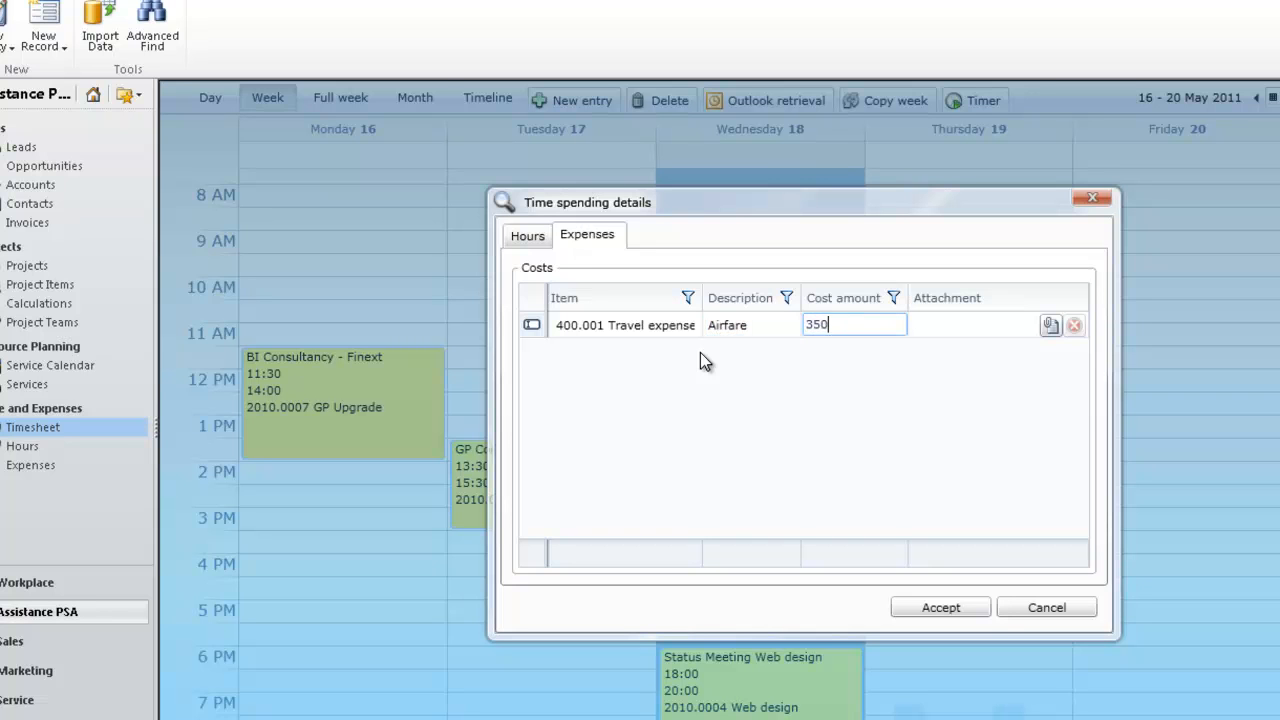
pyautogui.press('Return')
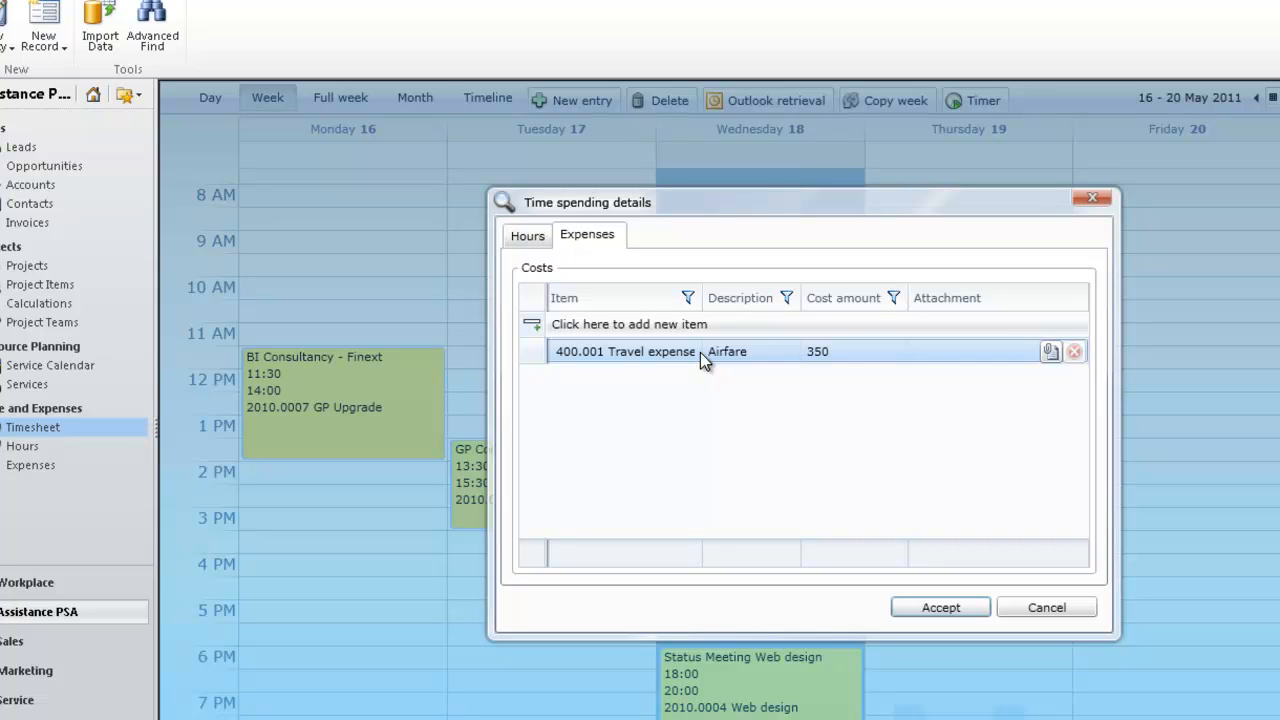
# Attach the "Airfare document" file to the Airfare expense and accept the Kick off meeting time entry
pyautogui.click(1051, 354)
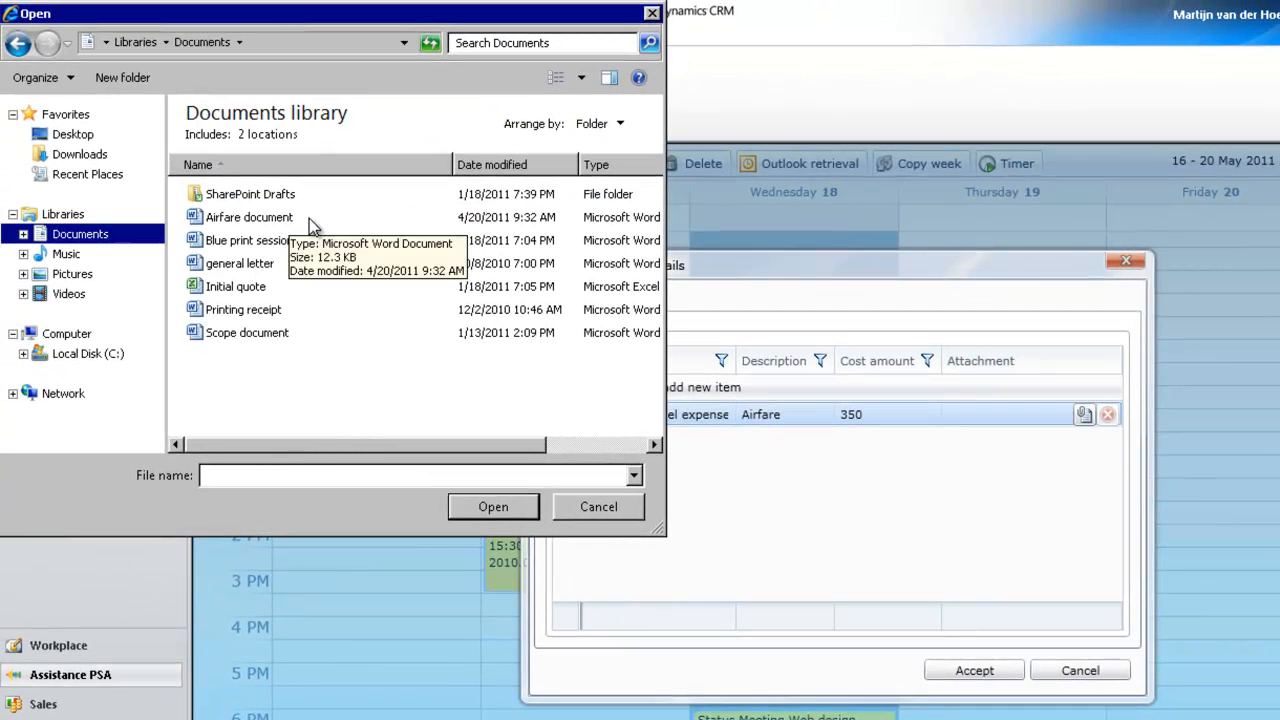
pyautogui.click(309, 218)
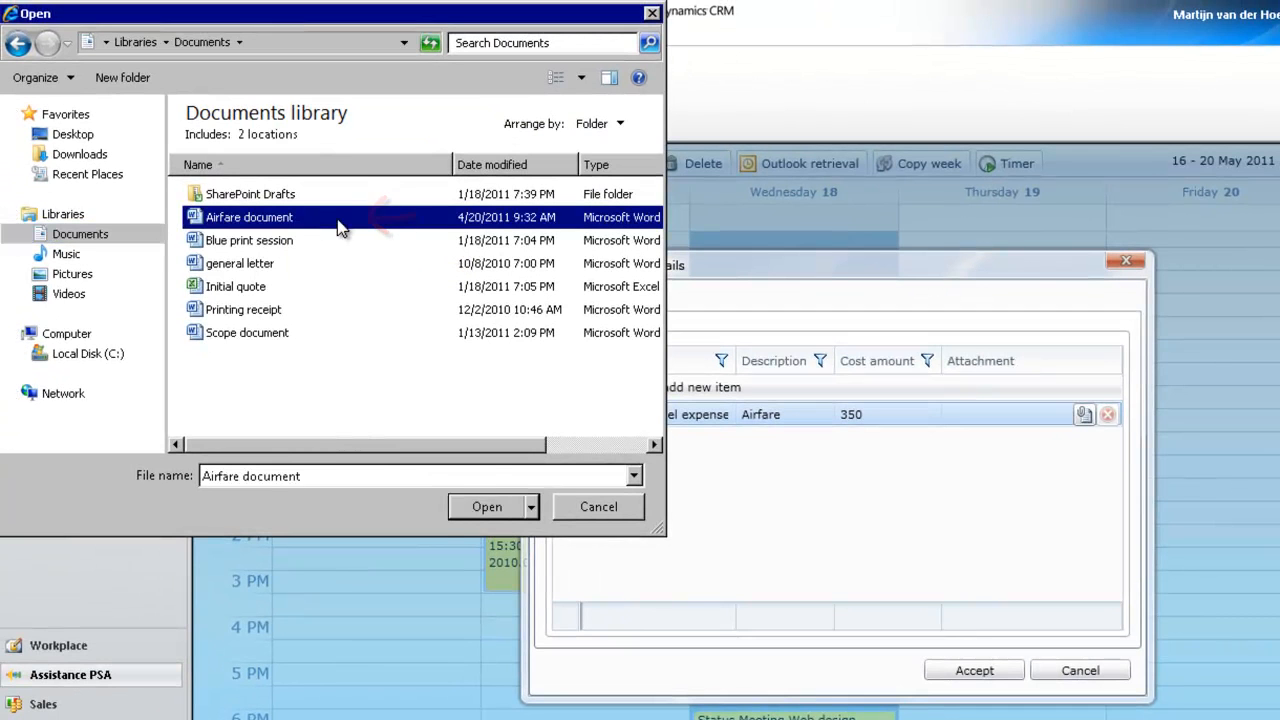
pyautogui.click(506, 508)
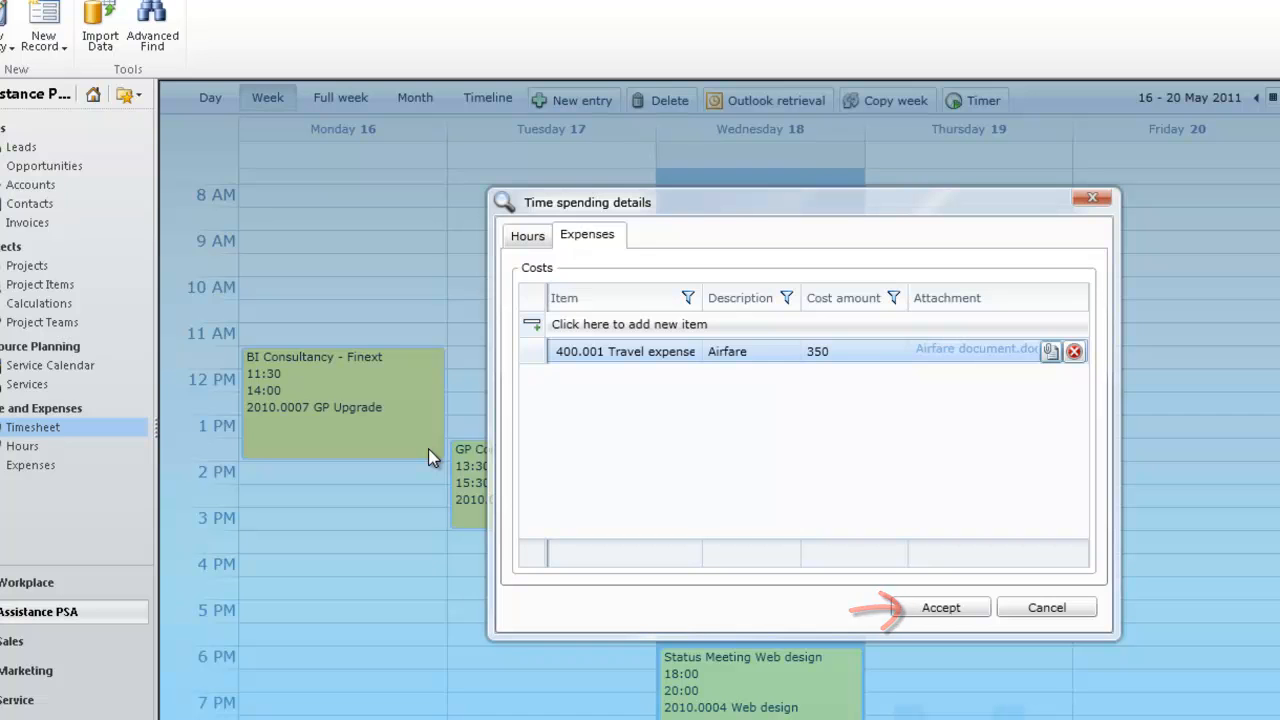
pyautogui.click(521, 243)
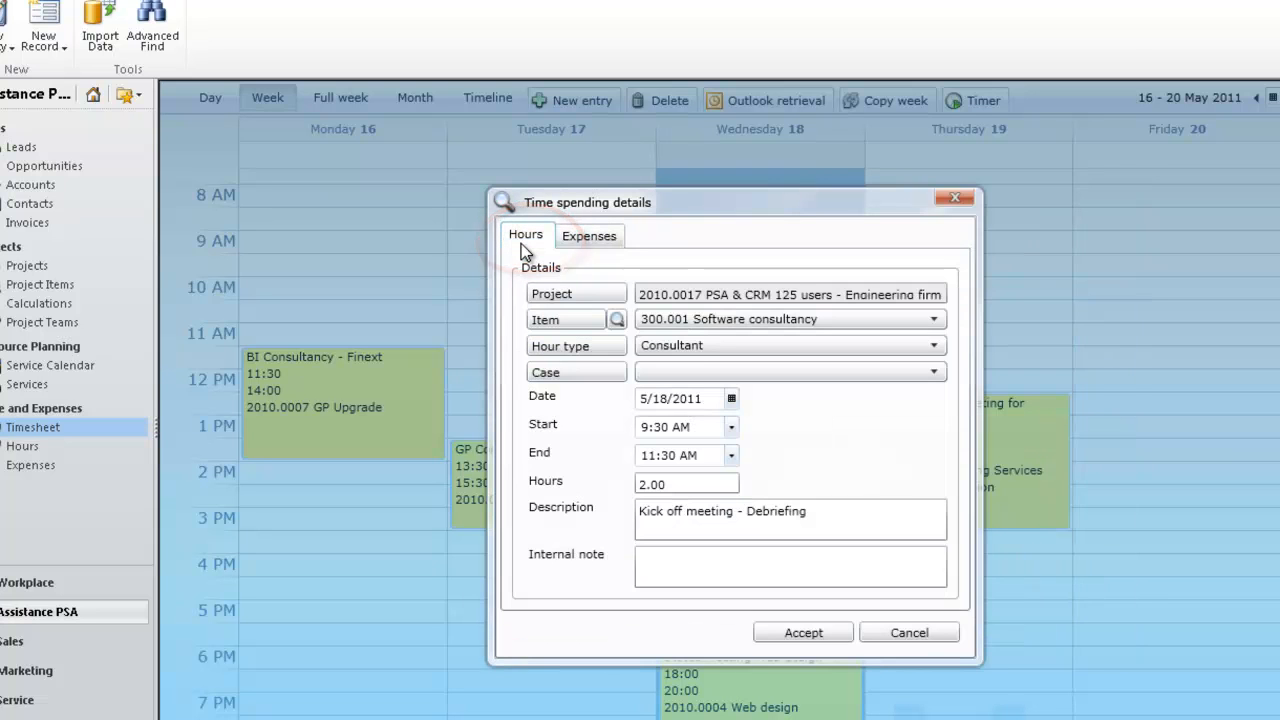
pyautogui.click(766, 628)
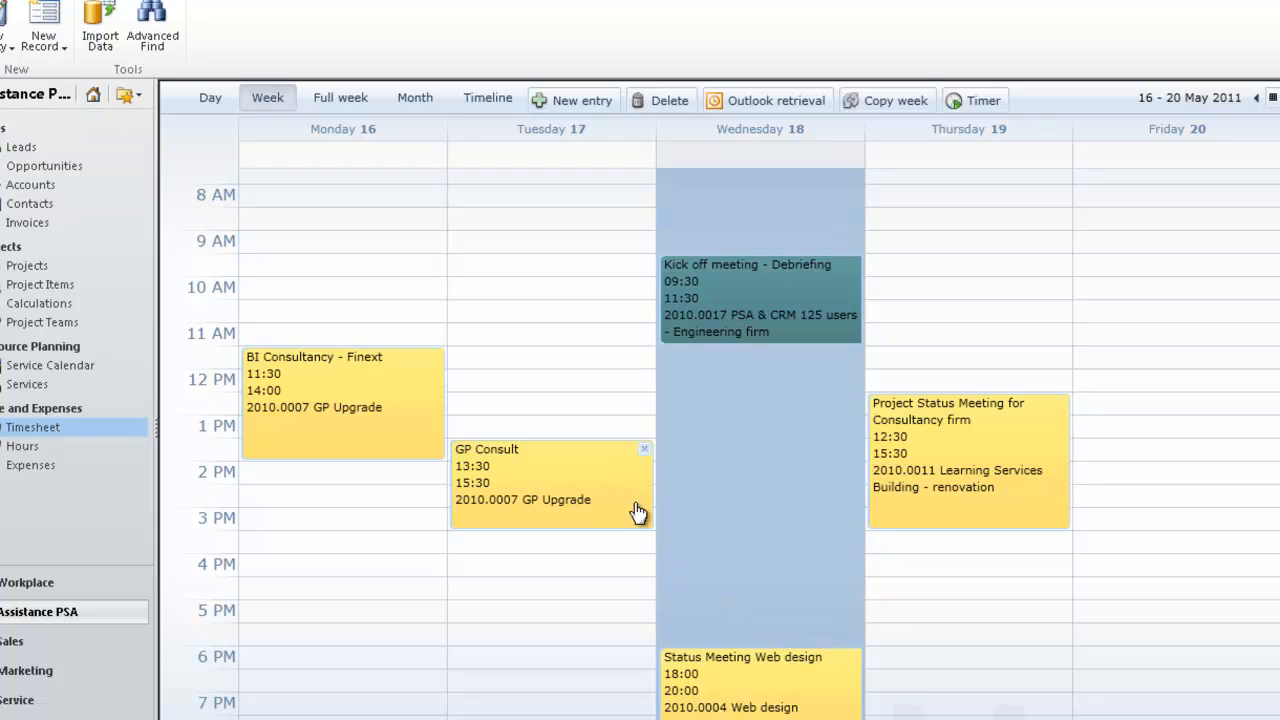
# Open Tuesday's GP Consult appointment and accept it as a time entry with its existing details
pyautogui.click(609, 484)
pyautogui.doubleClick(609, 484)
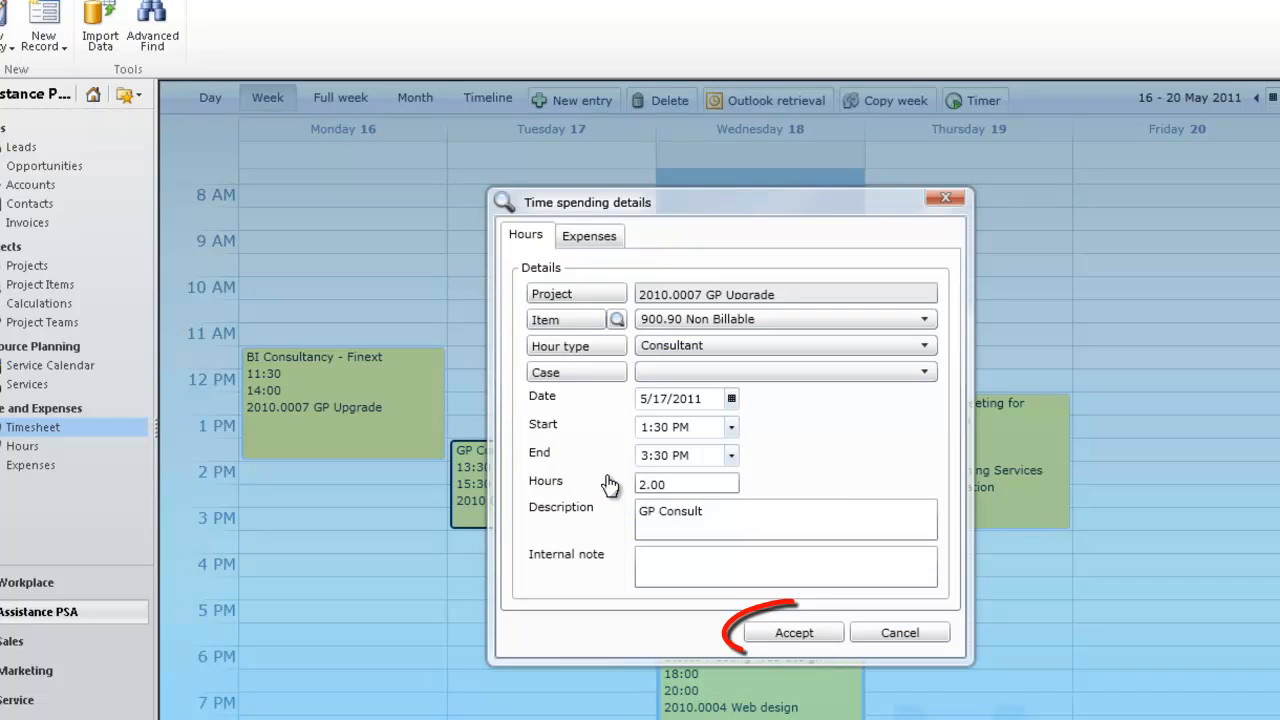
pyautogui.click(753, 635)
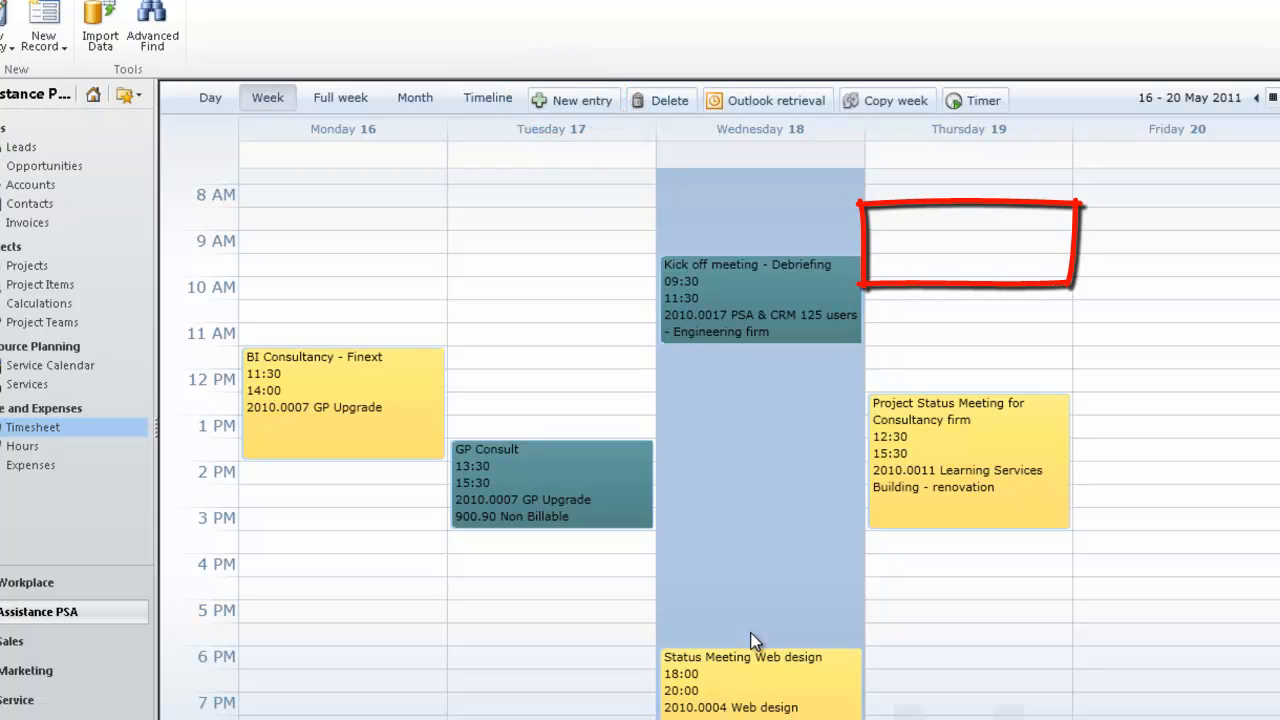
# Create a new timesheet entry on Wednesday 18 May starting at 12:30 PM
pyautogui.rightClick(729, 435)
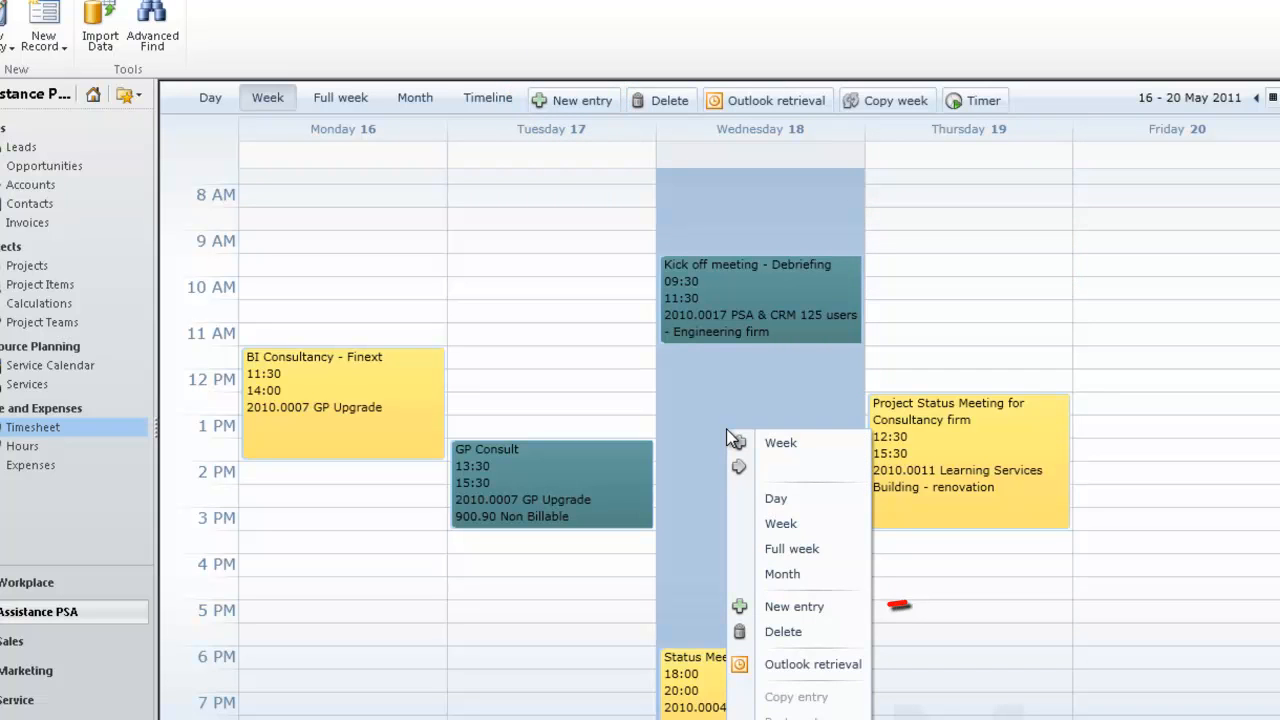
pyautogui.click(757, 606)
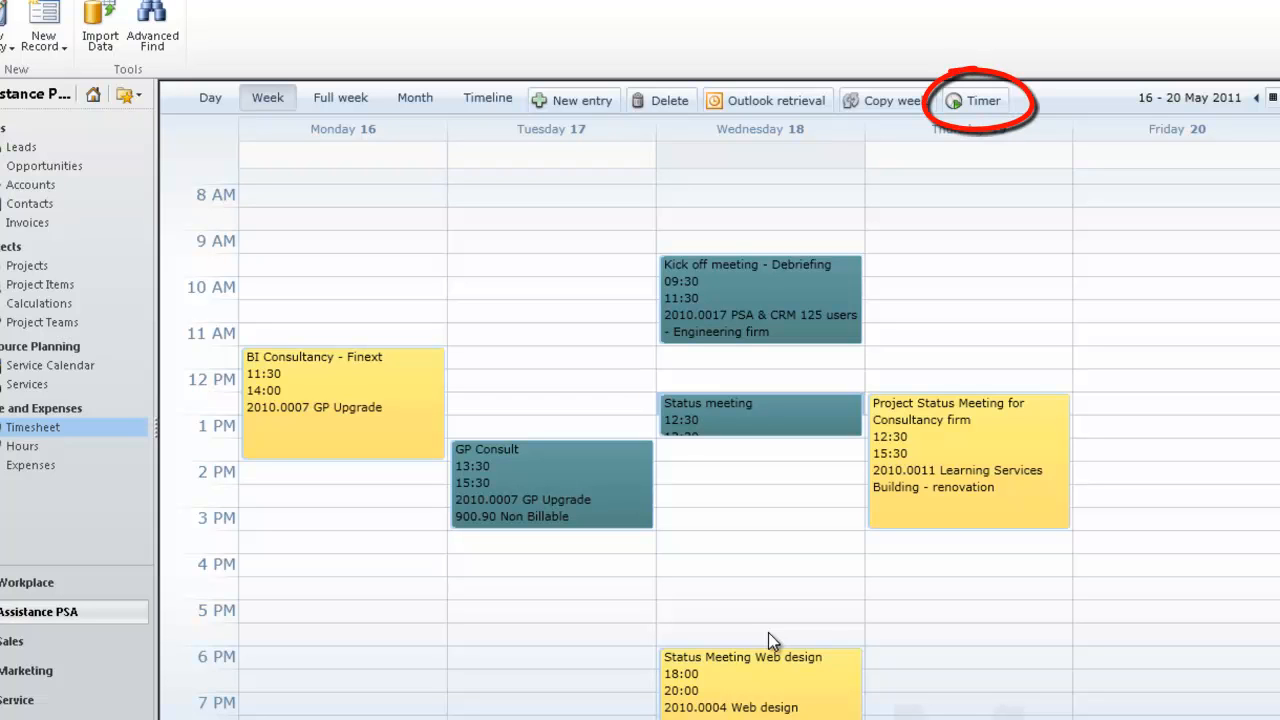
# Start a new timer and assign it to project 2010.0002 PSA CRM Implementation 175 users Architect firm from all projects
pyautogui.click(968, 106)
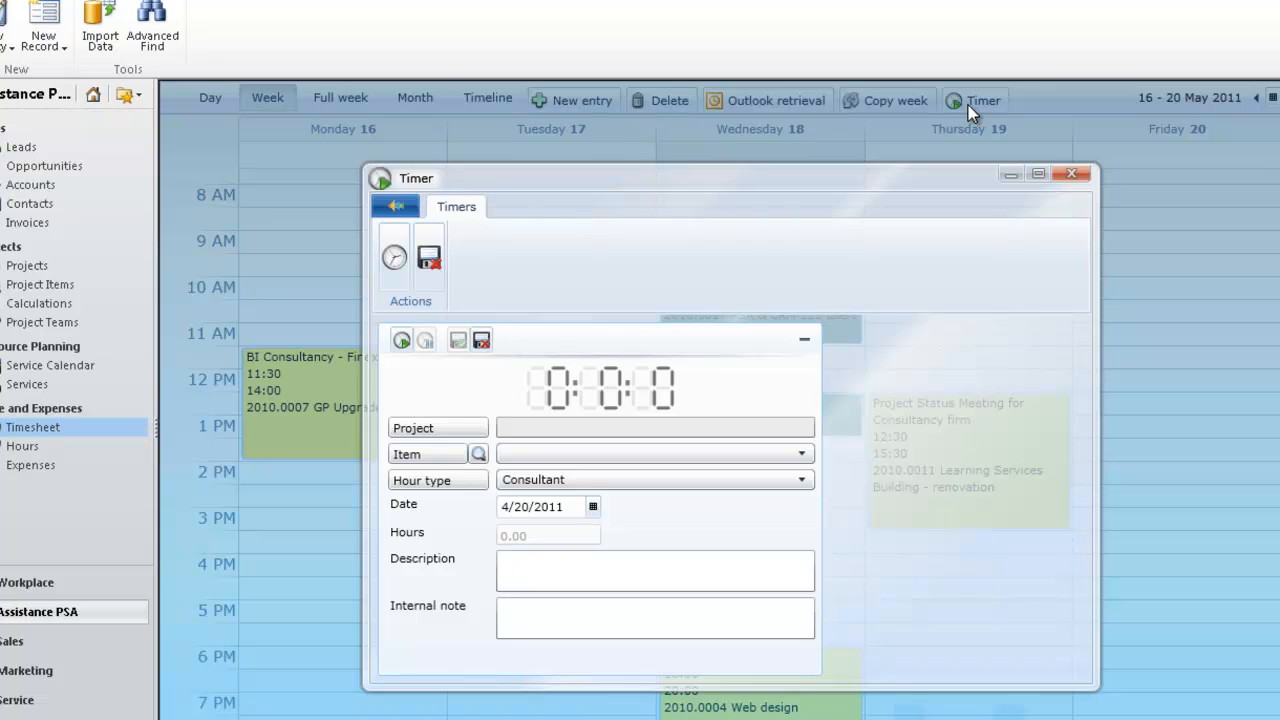
pyautogui.click(396, 344)
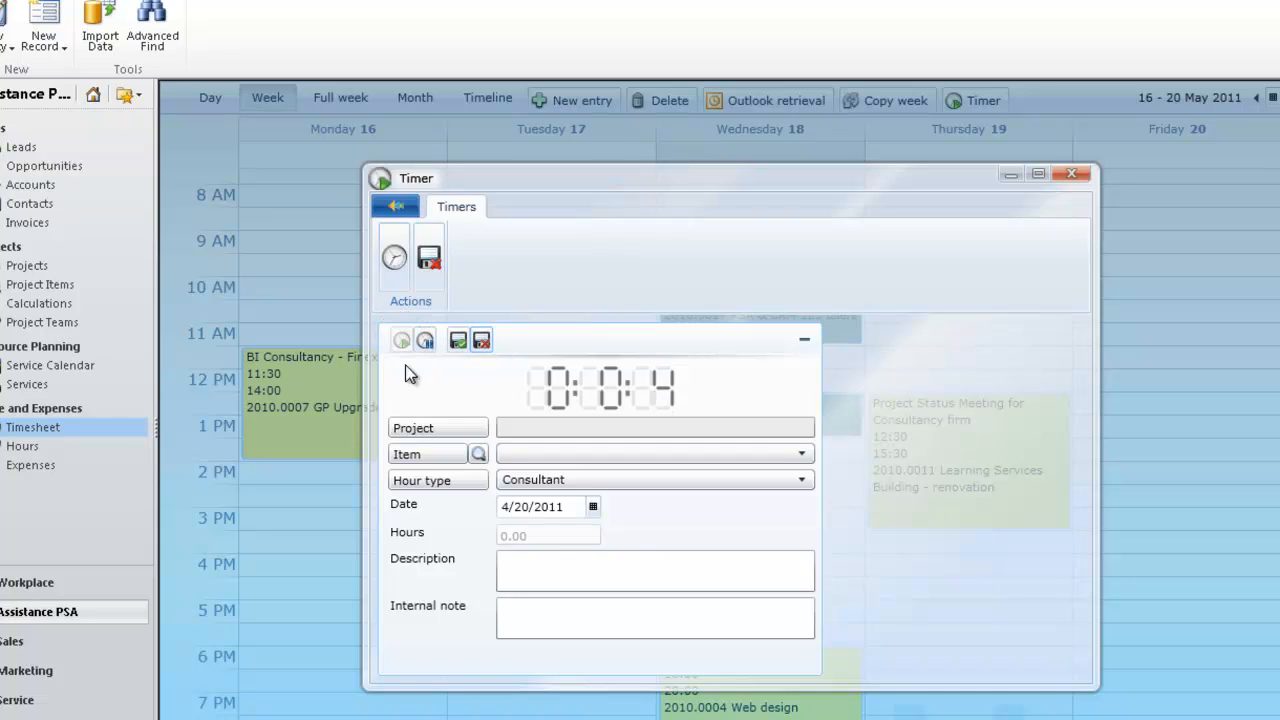
pyautogui.click(457, 430)
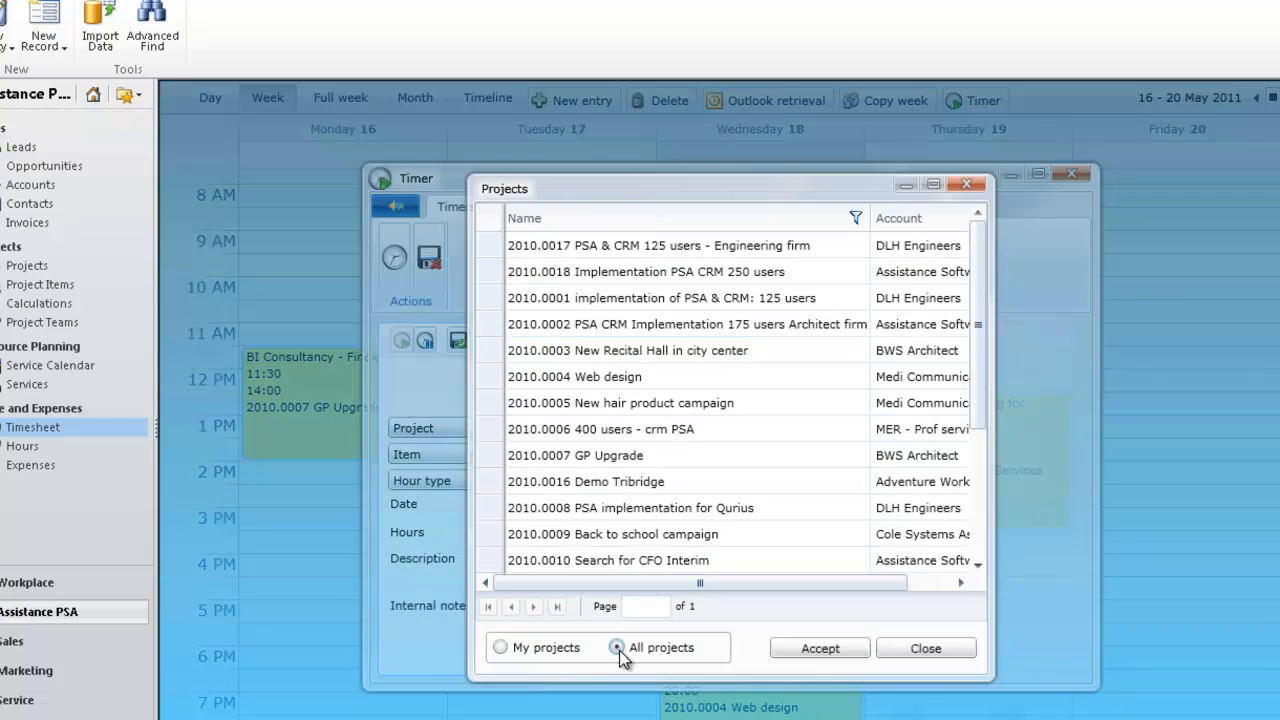
pyautogui.click(833, 333)
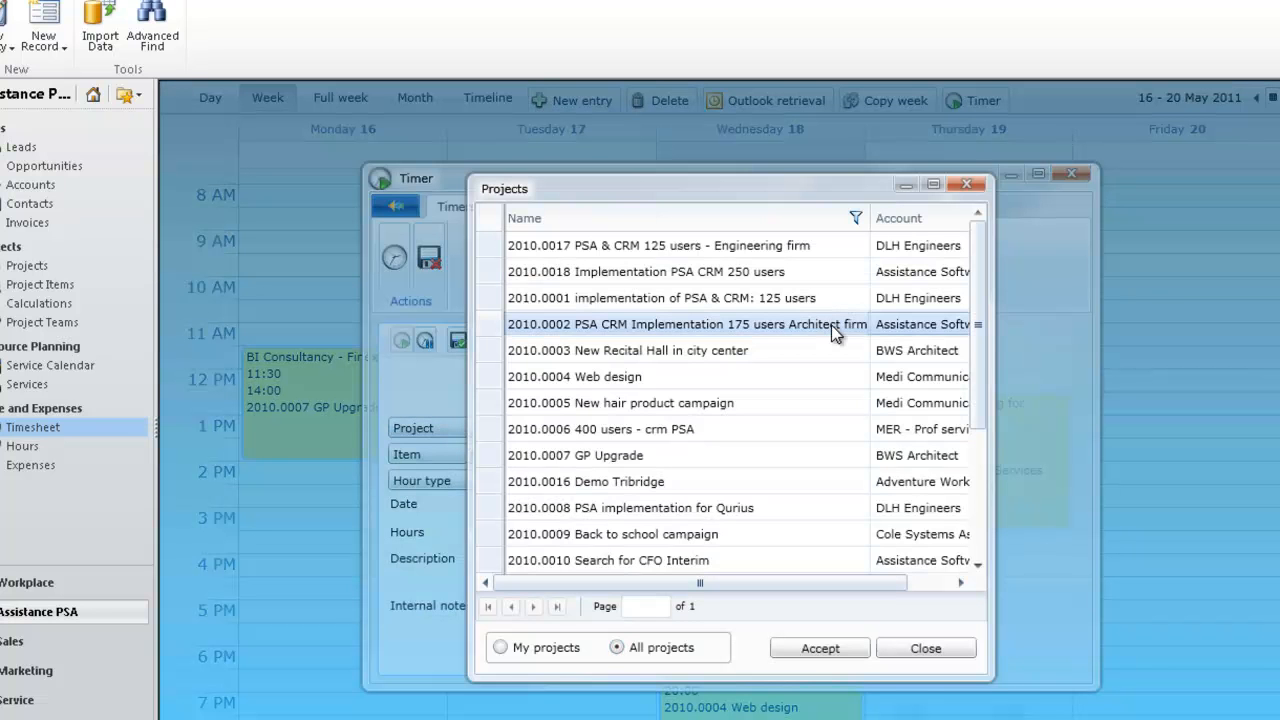
pyautogui.click(860, 655)
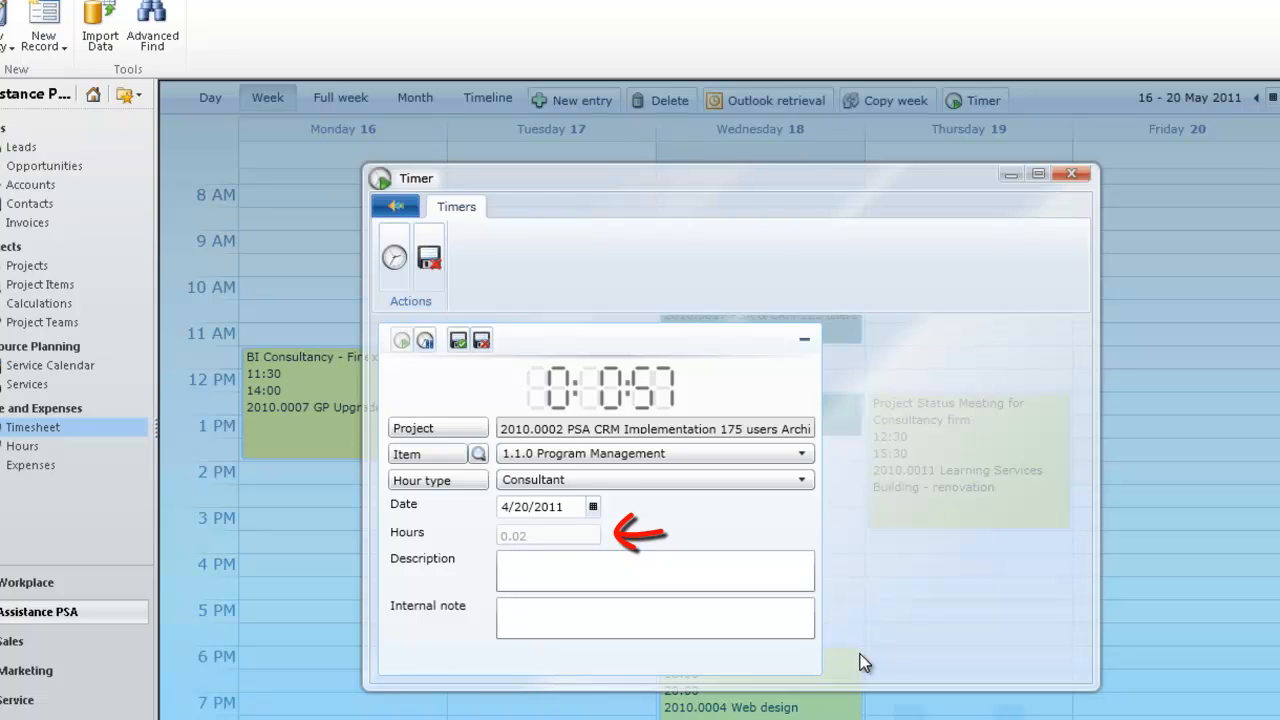
# Enter the description "Status meeting" for the running timer and pause it
pyautogui.click(631, 569)
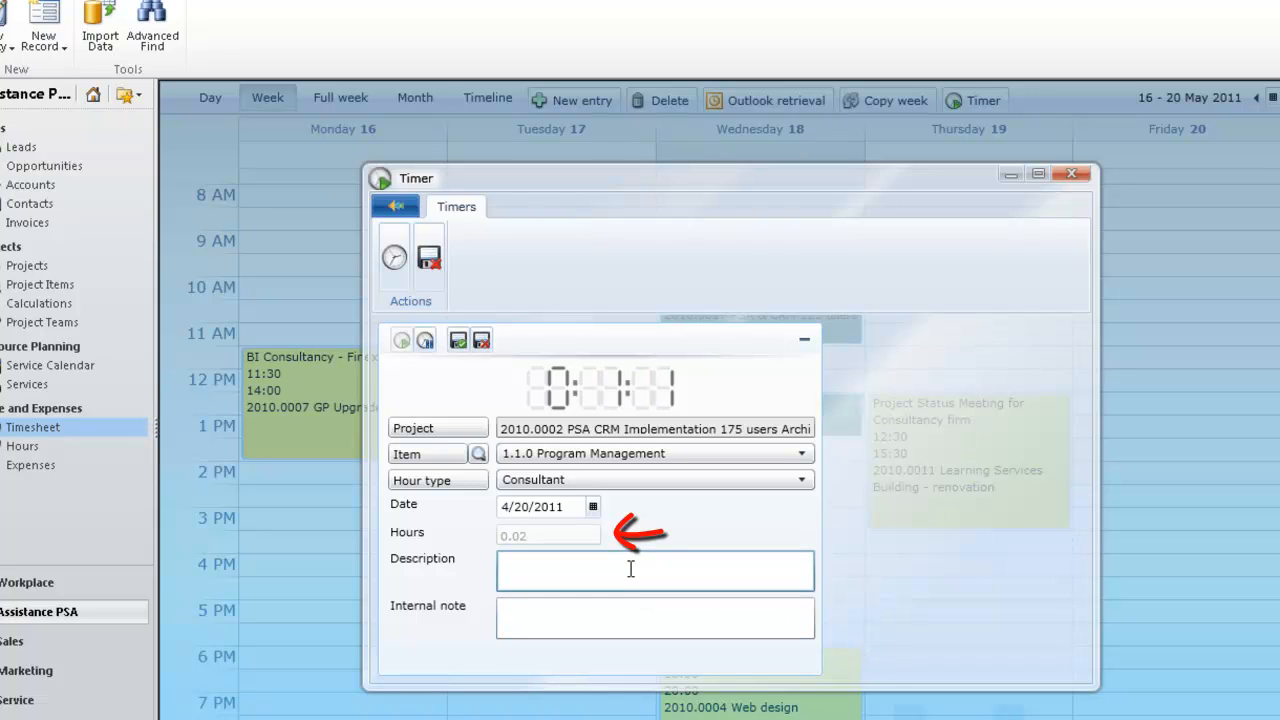
pyautogui.write('Status ')
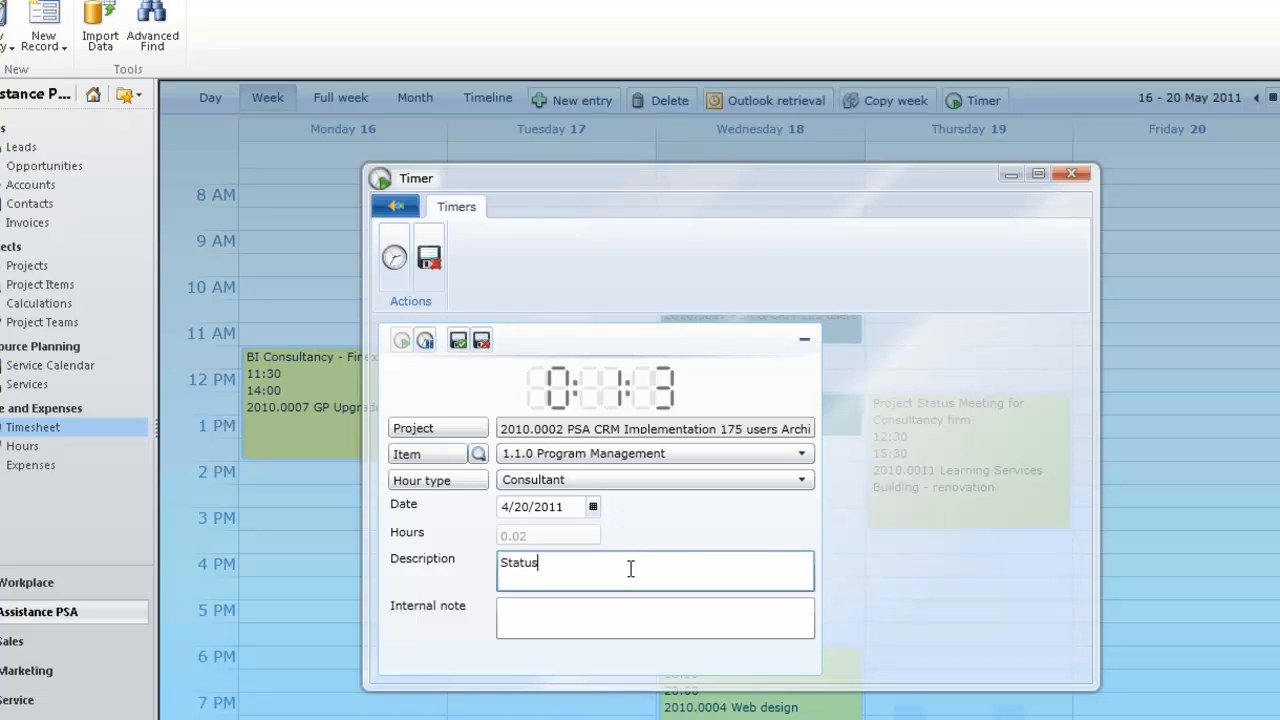
pyautogui.write('meeting')
pyautogui.click(423, 346)
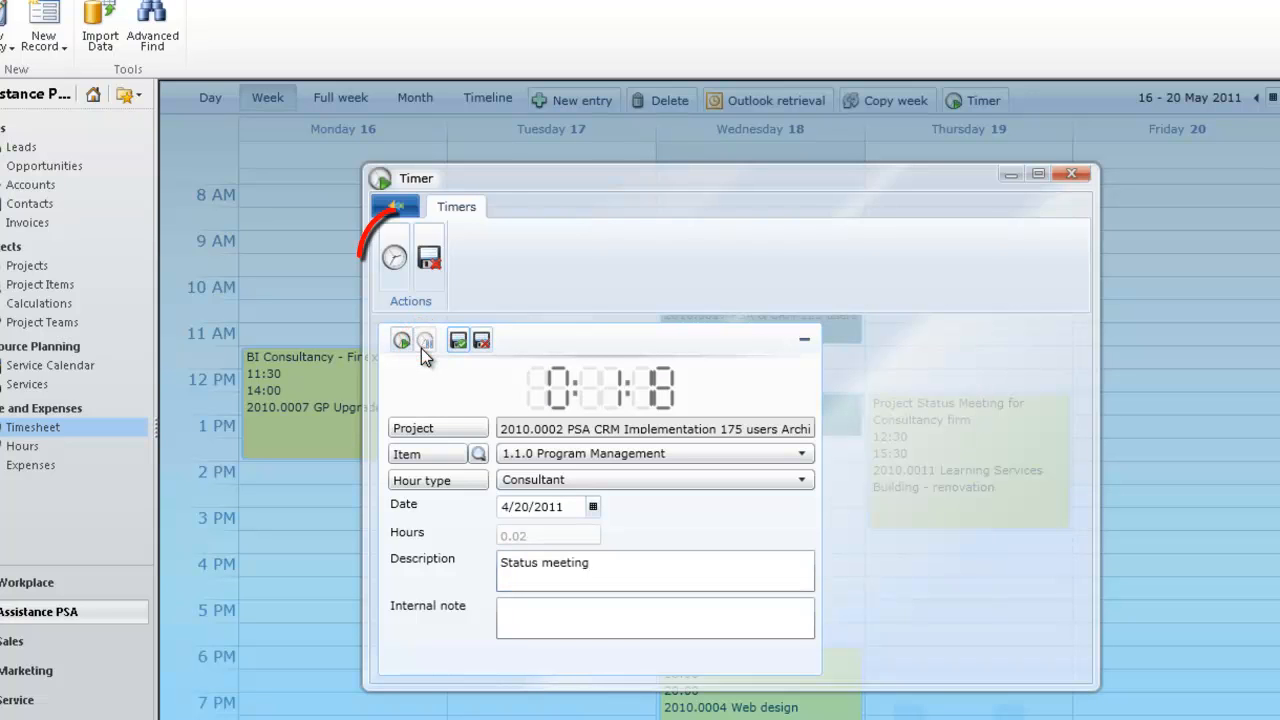
# Add two more timers, start the first of them and enlarge it into the main timer view
pyautogui.click(395, 285)
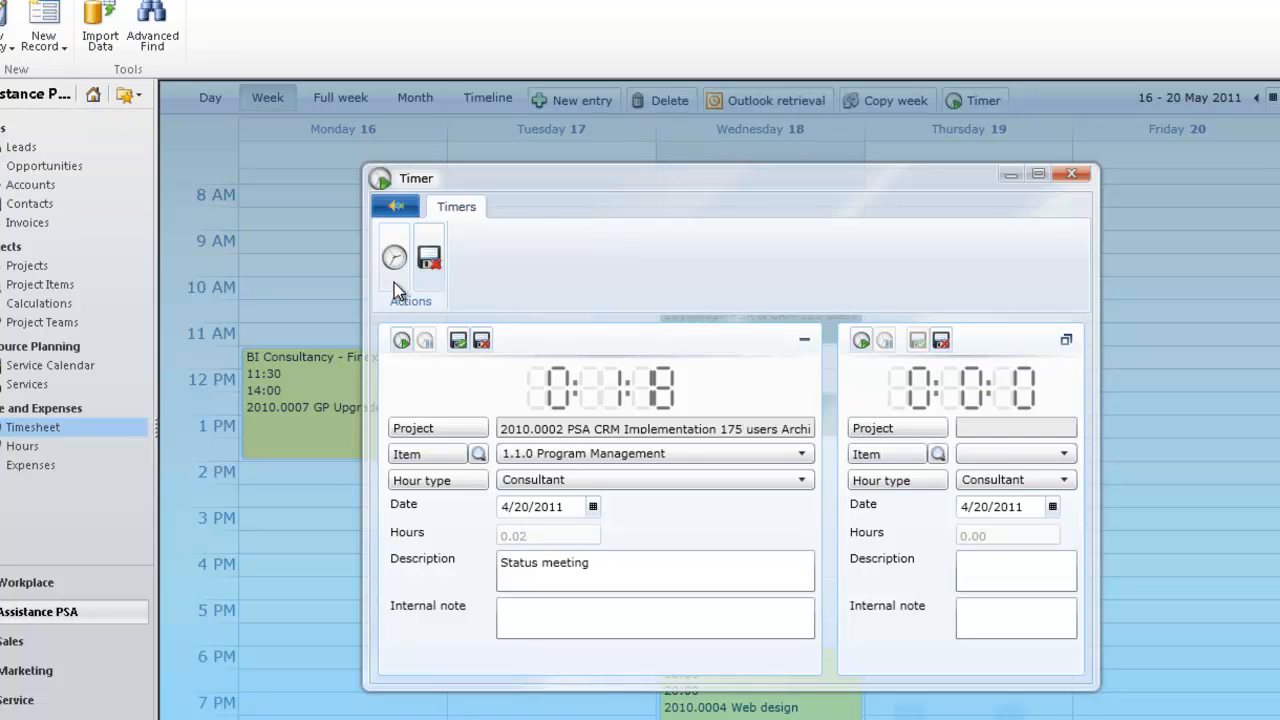
pyautogui.click(860, 342)
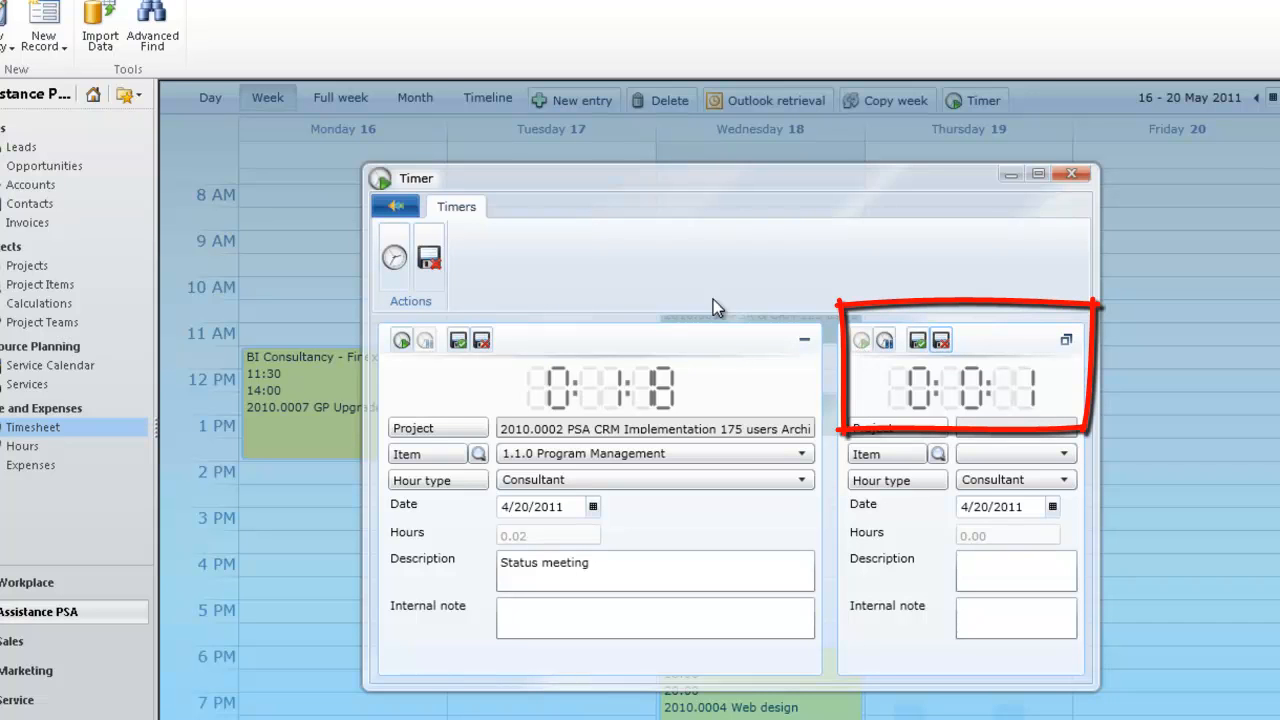
pyautogui.click(391, 274)
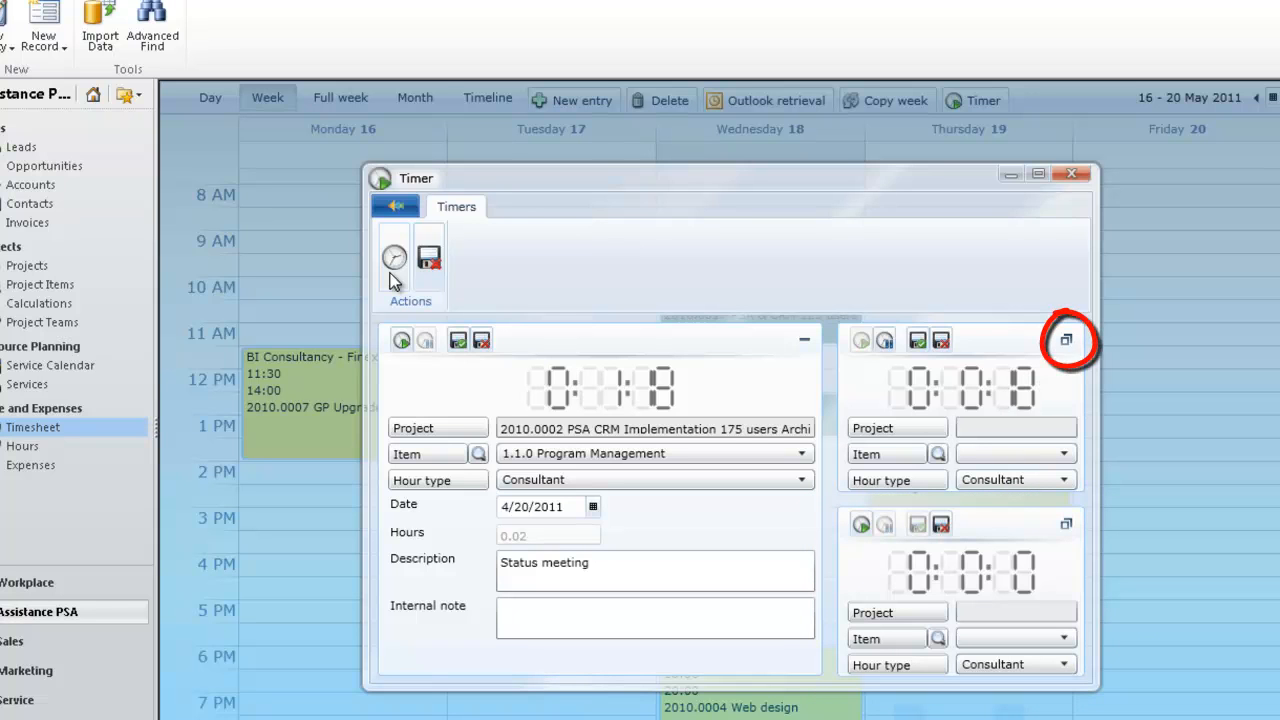
pyautogui.click(1068, 341)
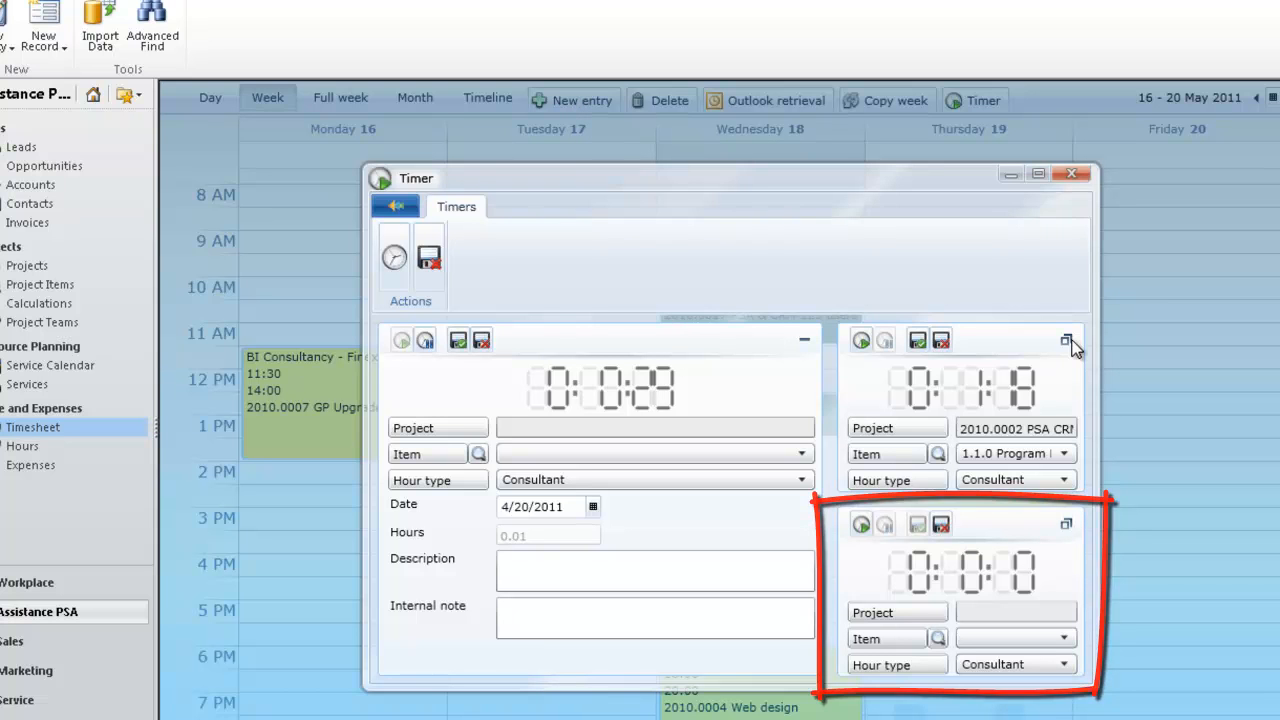
# Remove the unused empty timer and save the paused Status meeting timer to the timesheet
pyautogui.click(941, 528)
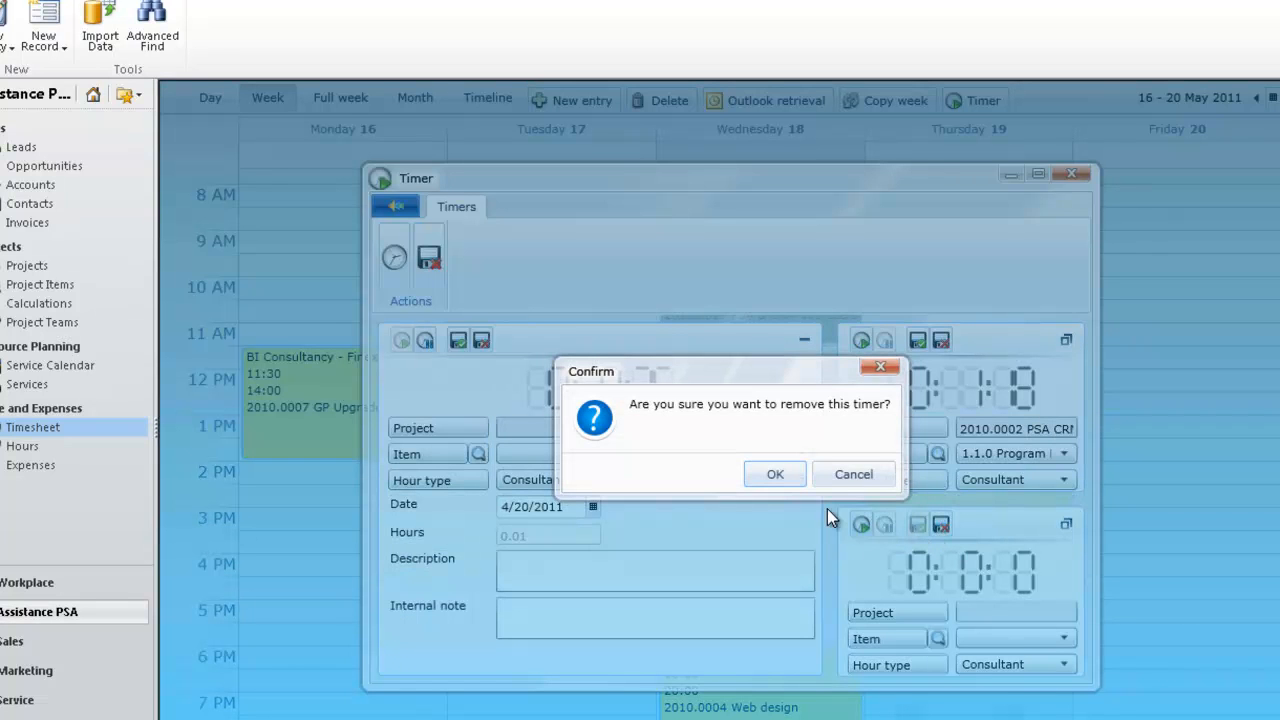
pyautogui.click(797, 482)
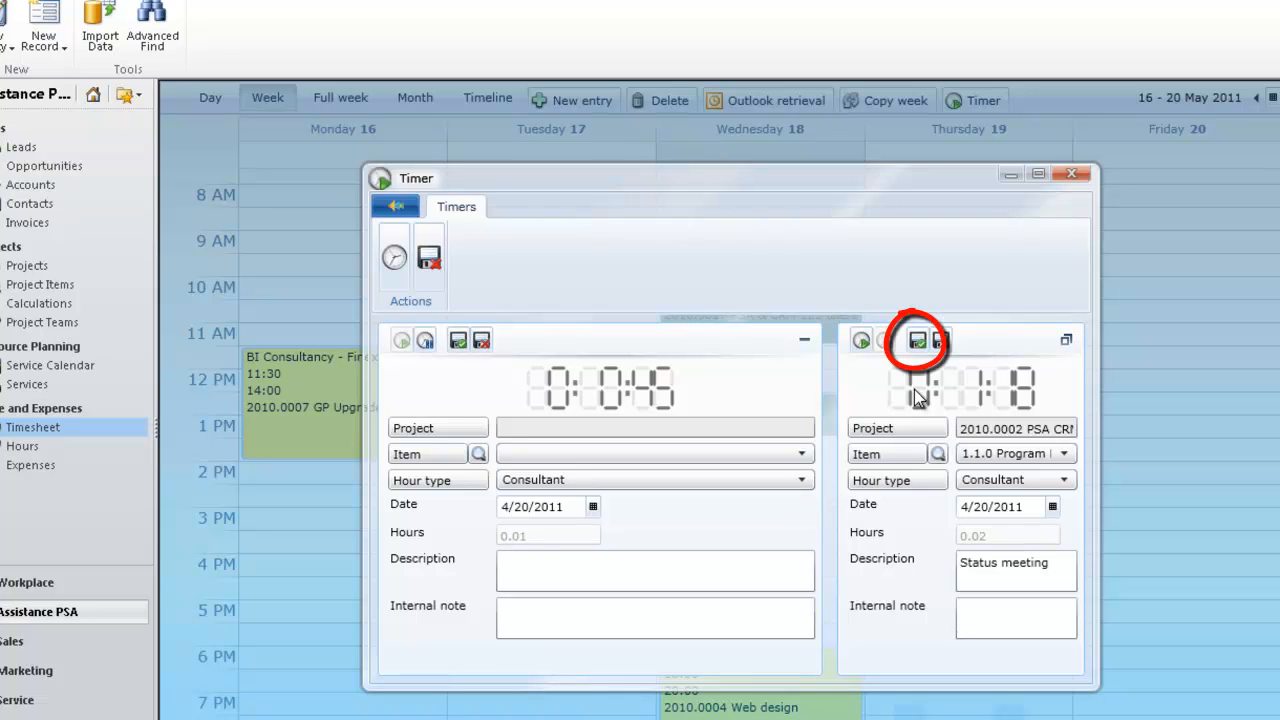
pyautogui.click(912, 344)
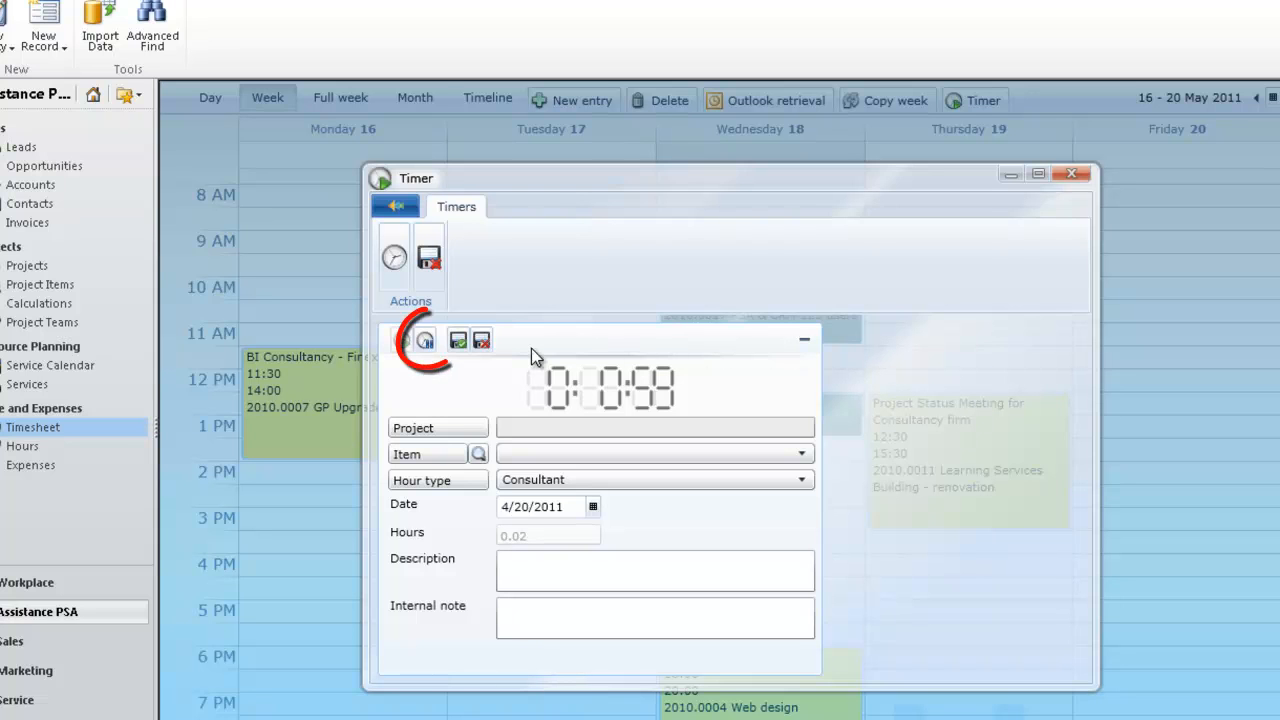
# Pause the remaining timer and assign it to project 2010.0004 Web design from all projects
pyautogui.click(426, 341)
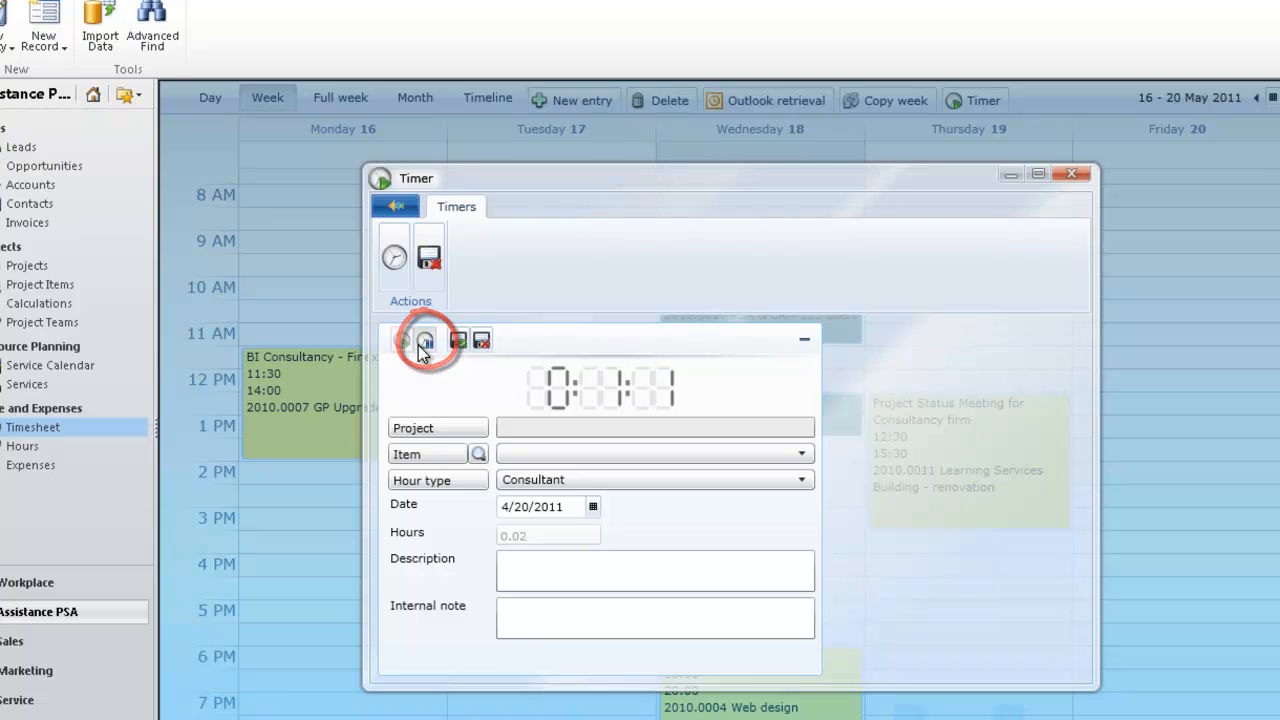
pyautogui.click(475, 430)
pyautogui.click(616, 647)
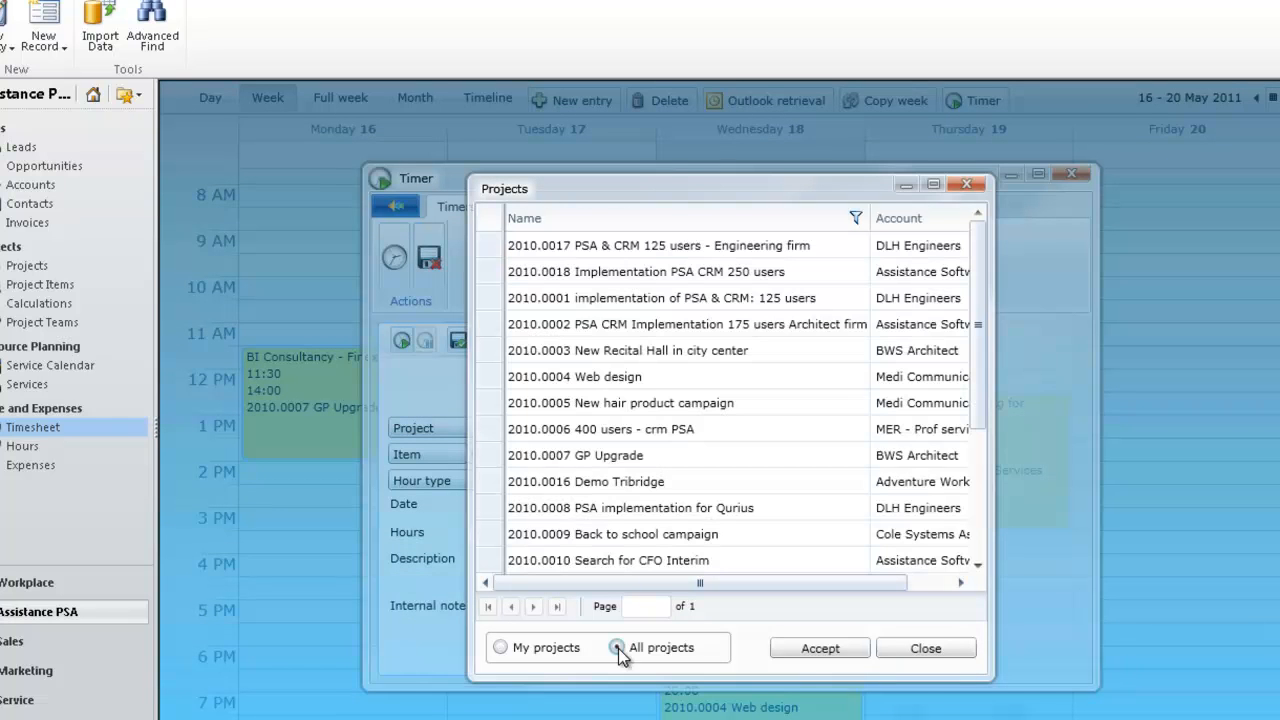
pyautogui.click(693, 377)
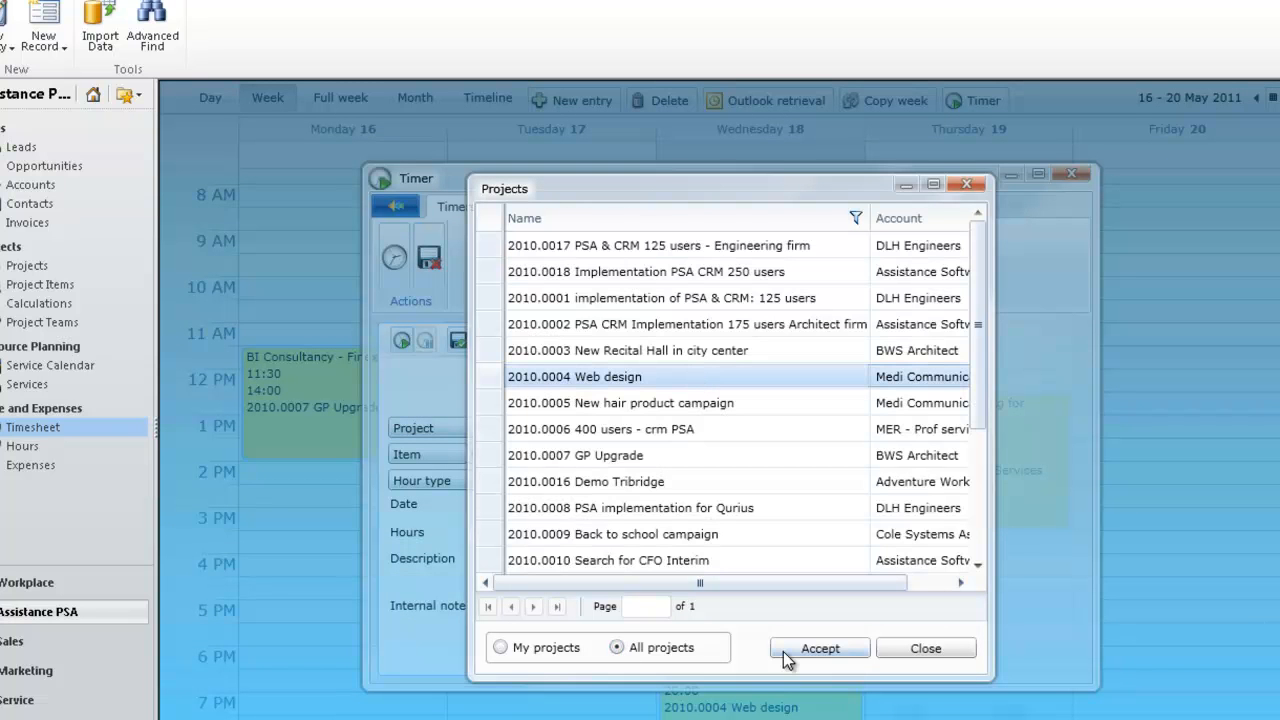
pyautogui.click(784, 651)
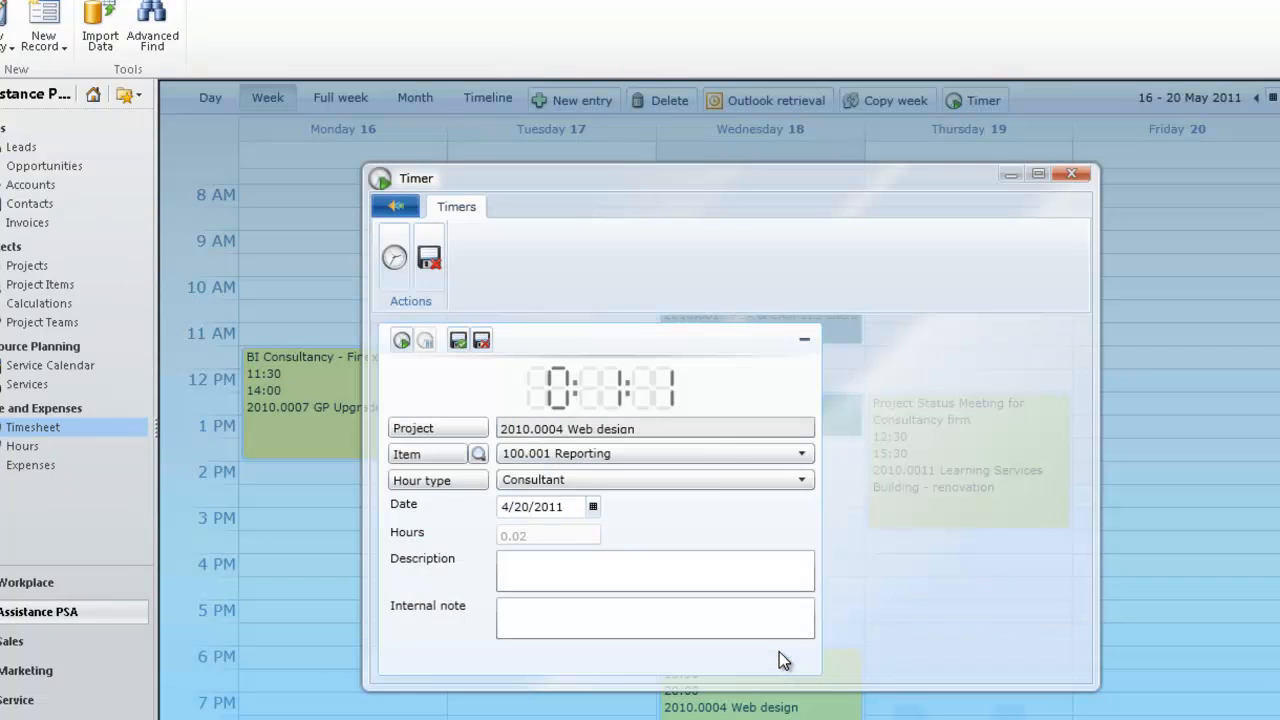
# Describe the Web design timer as "Workshop", save it to the timesheet and close the Timer window
pyautogui.write('Workshop')
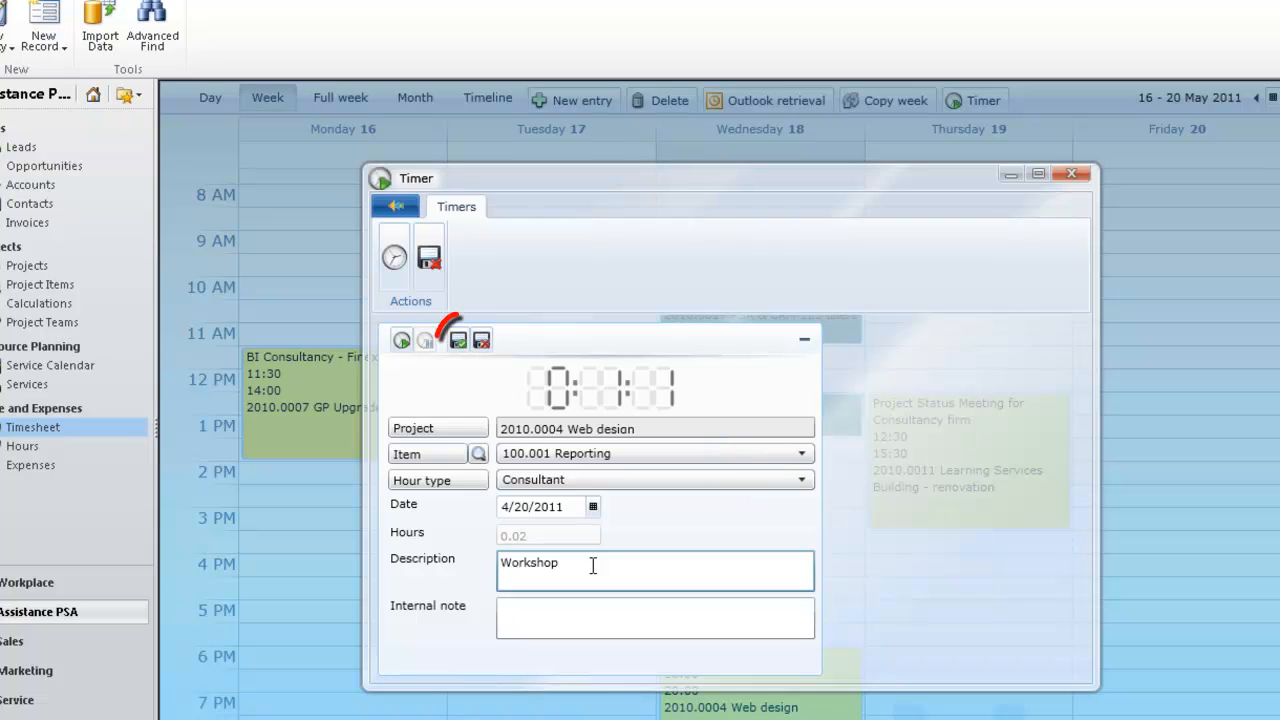
pyautogui.click(456, 343)
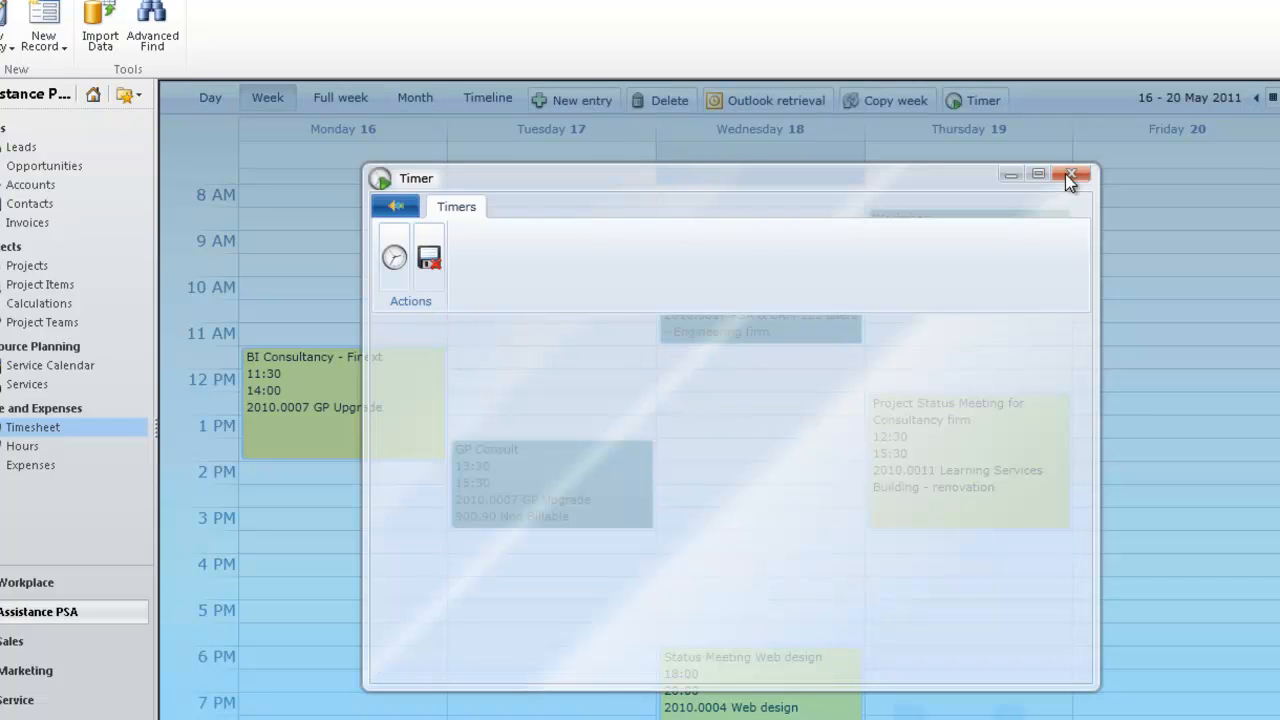
pyautogui.click(1069, 176)
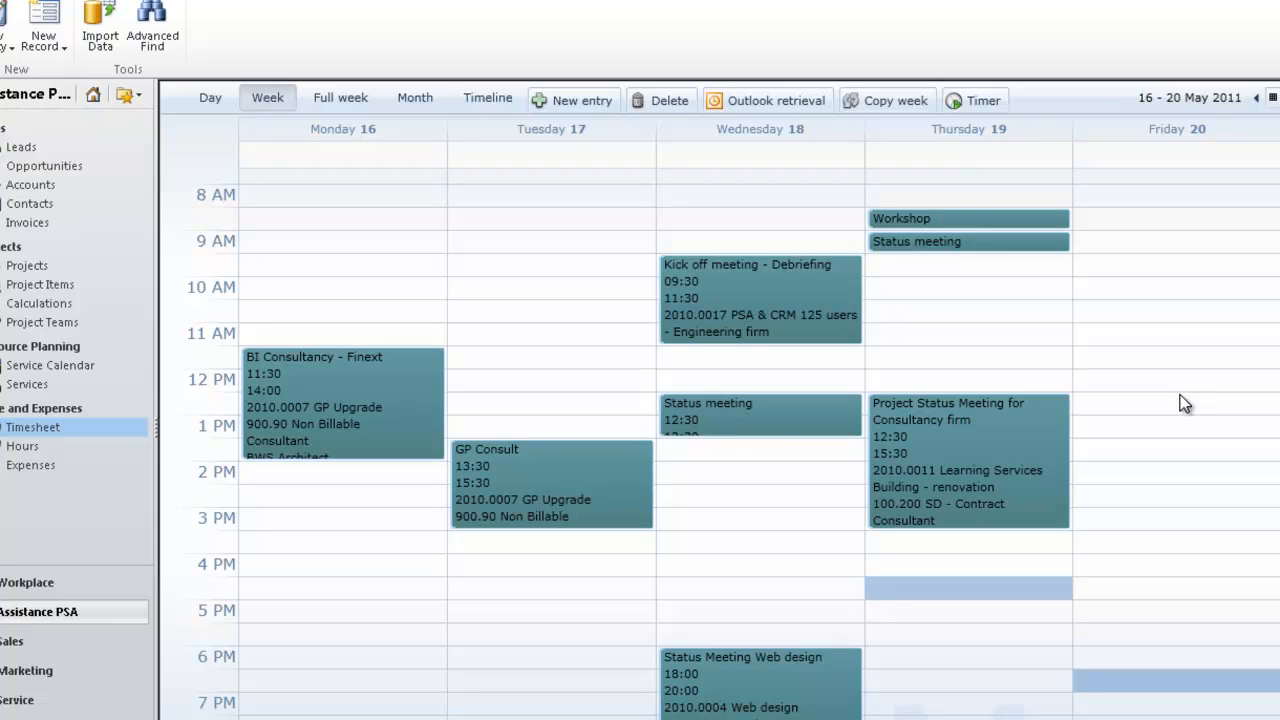
# Shorten Thursday's Project Status Meeting for Consultancy firm to end at 14:30 and move it to Friday 20 at 12:30
pyautogui.click(1020, 454)
pyautogui.moveTo(965, 527); pyautogui.dragTo(965, 474)
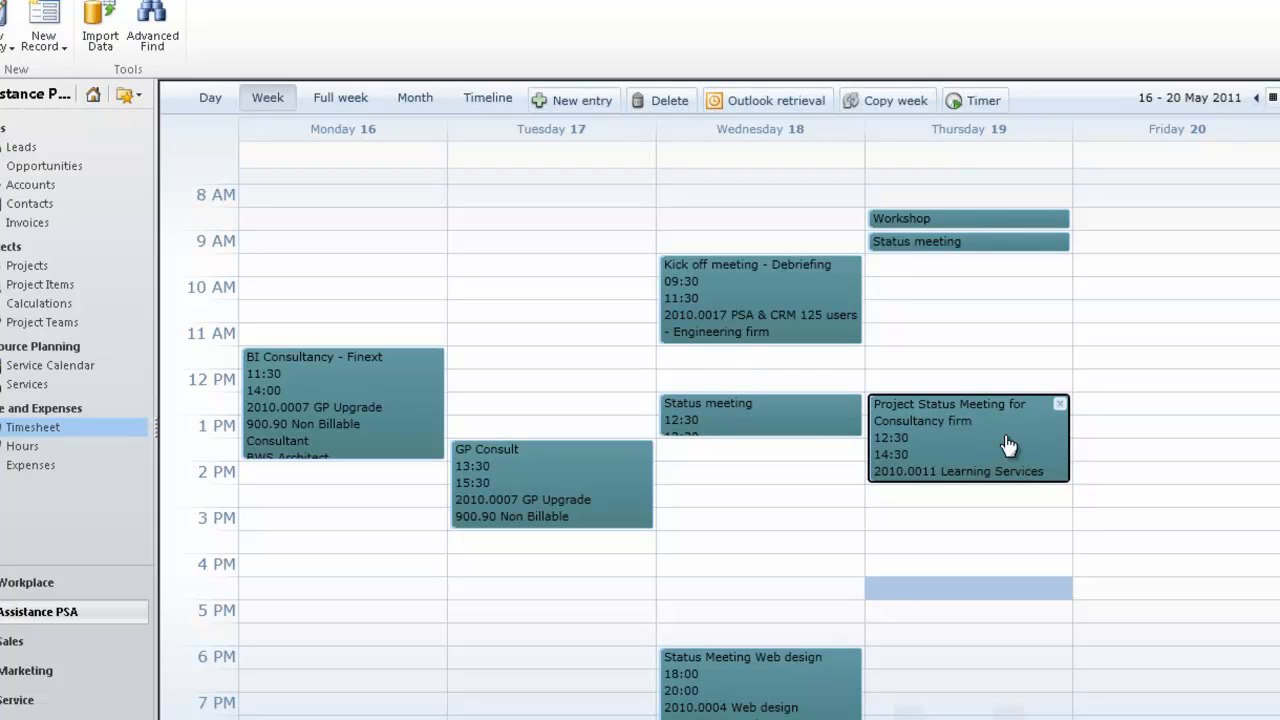
pyautogui.moveTo(1072, 438); pyautogui.dragTo(1183, 418)
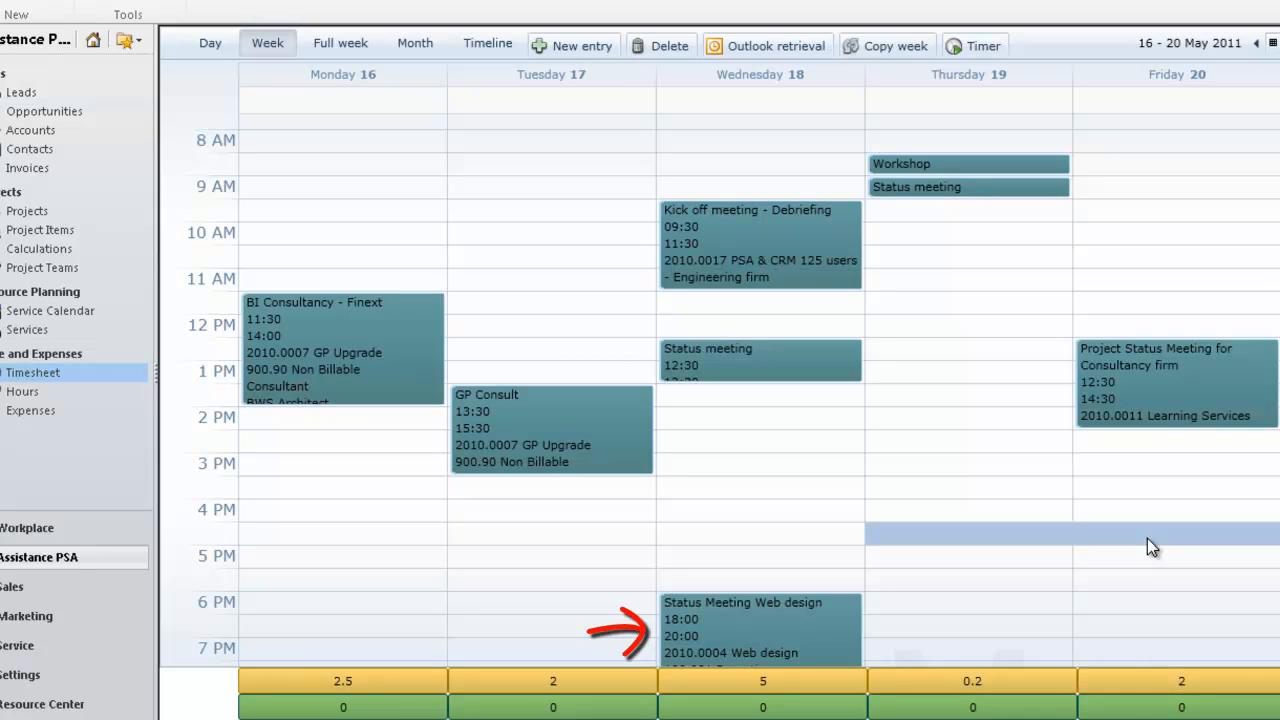
# Copy Wednesday's Status Meeting Web design entry and paste it on Friday 20 at 9:30 AM
pyautogui.click(840, 632)
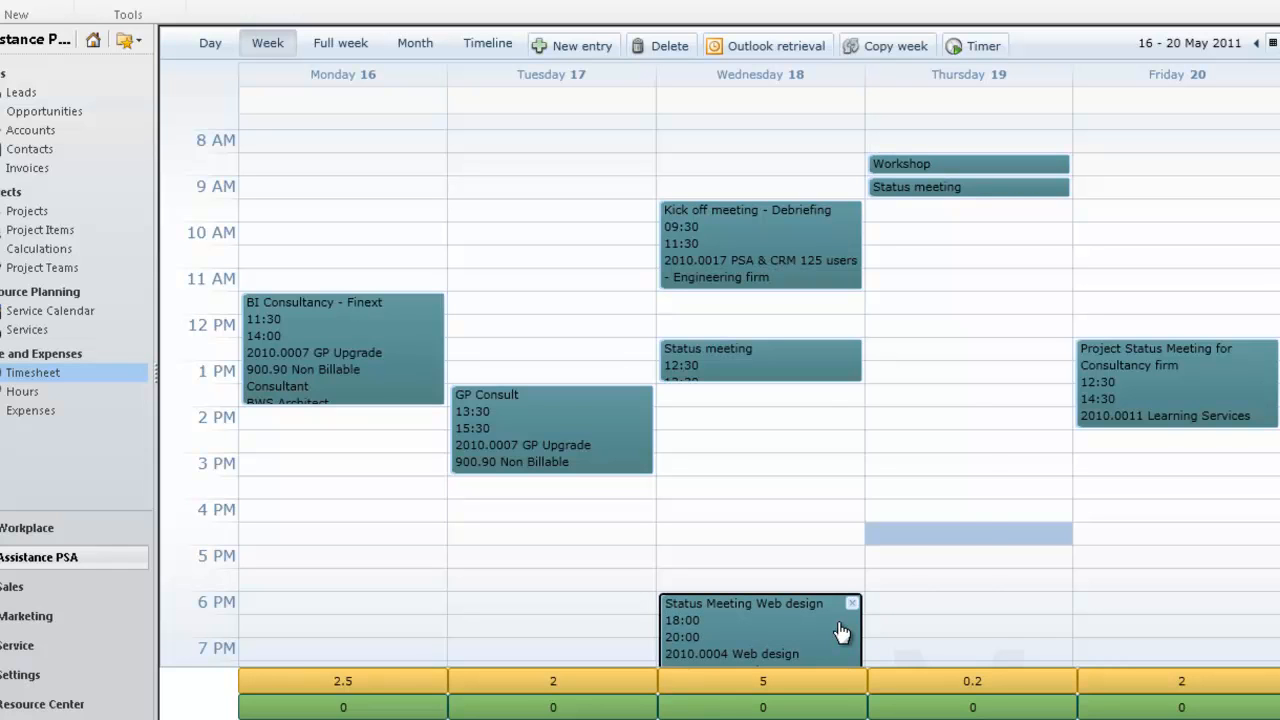
pyautogui.rightClick(840, 632)
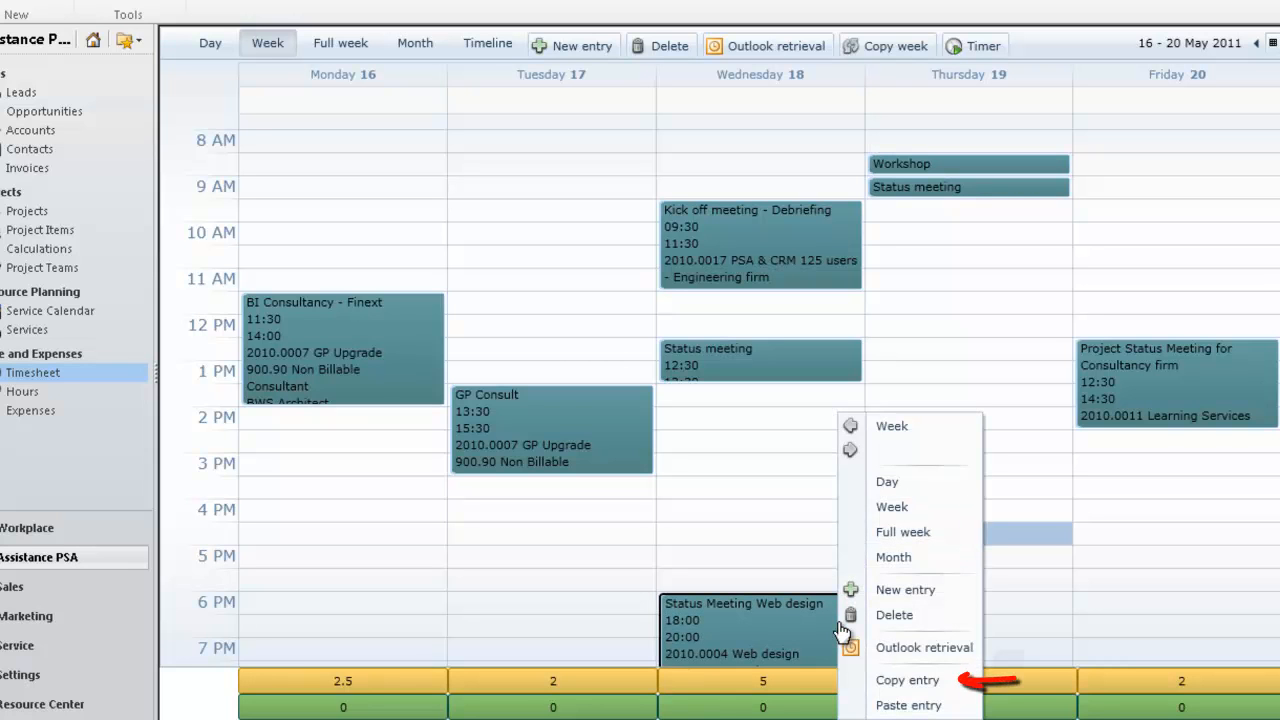
pyautogui.click(880, 680)
pyautogui.click(1176, 210)
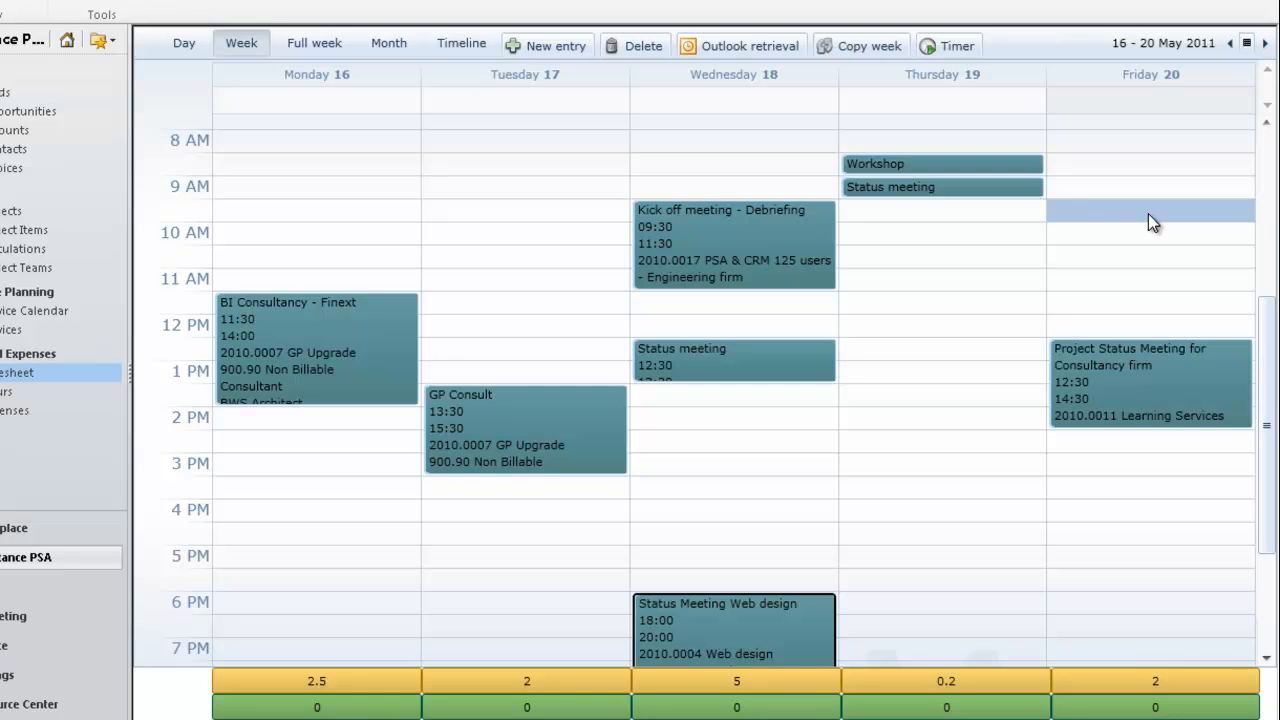
pyautogui.rightClick(1148, 213)
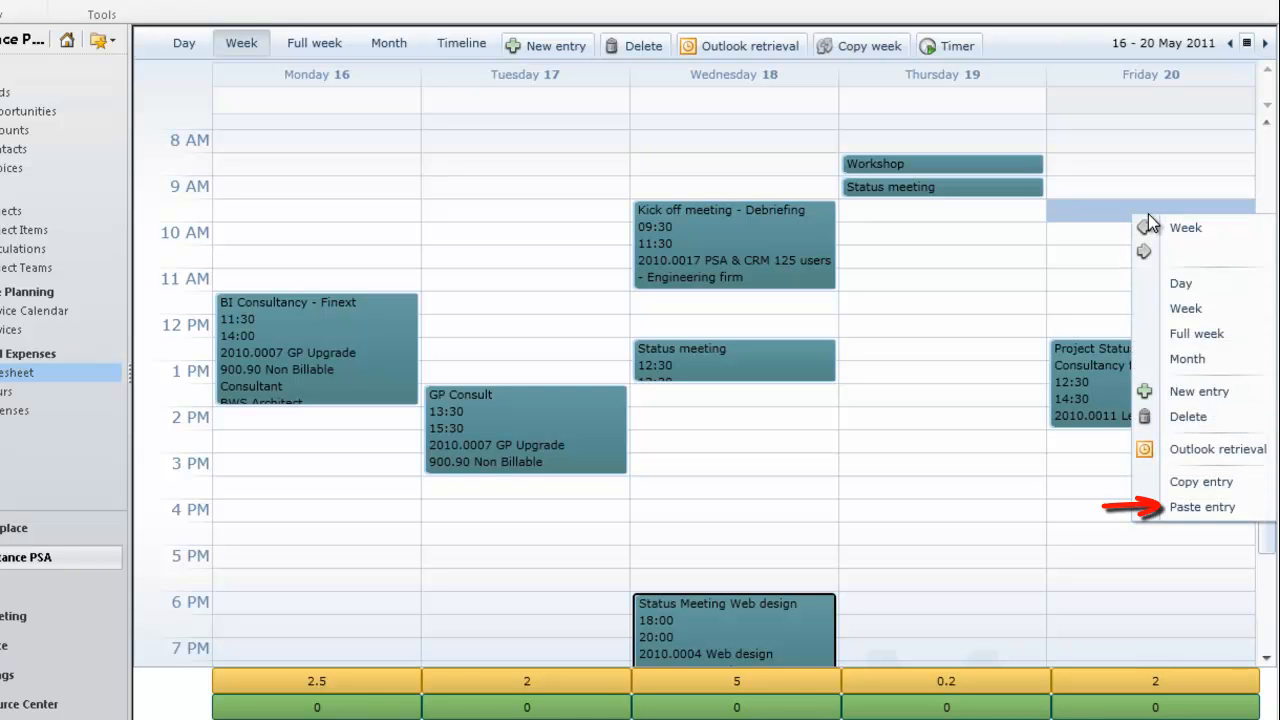
pyautogui.click(1140, 510)
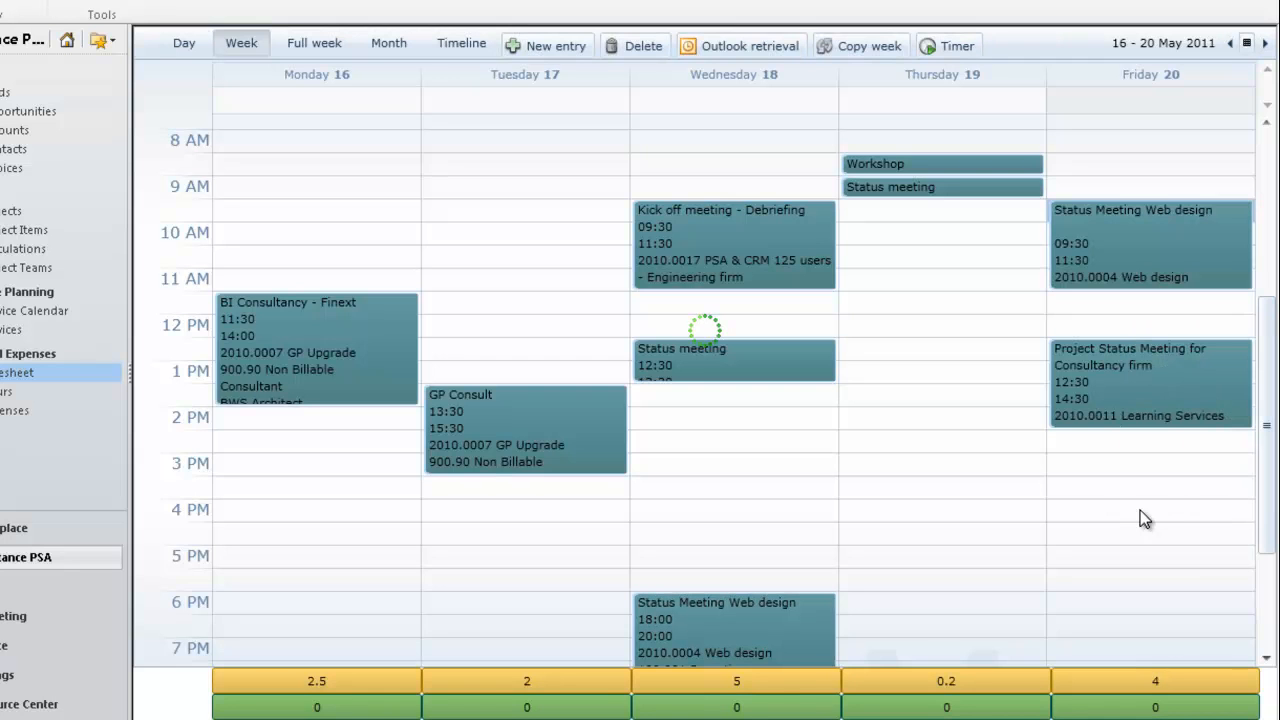
# Change the description of Friday's Web design entry to "Status Meeting Web design - adjustment" and accept it
pyautogui.click(1221, 272)
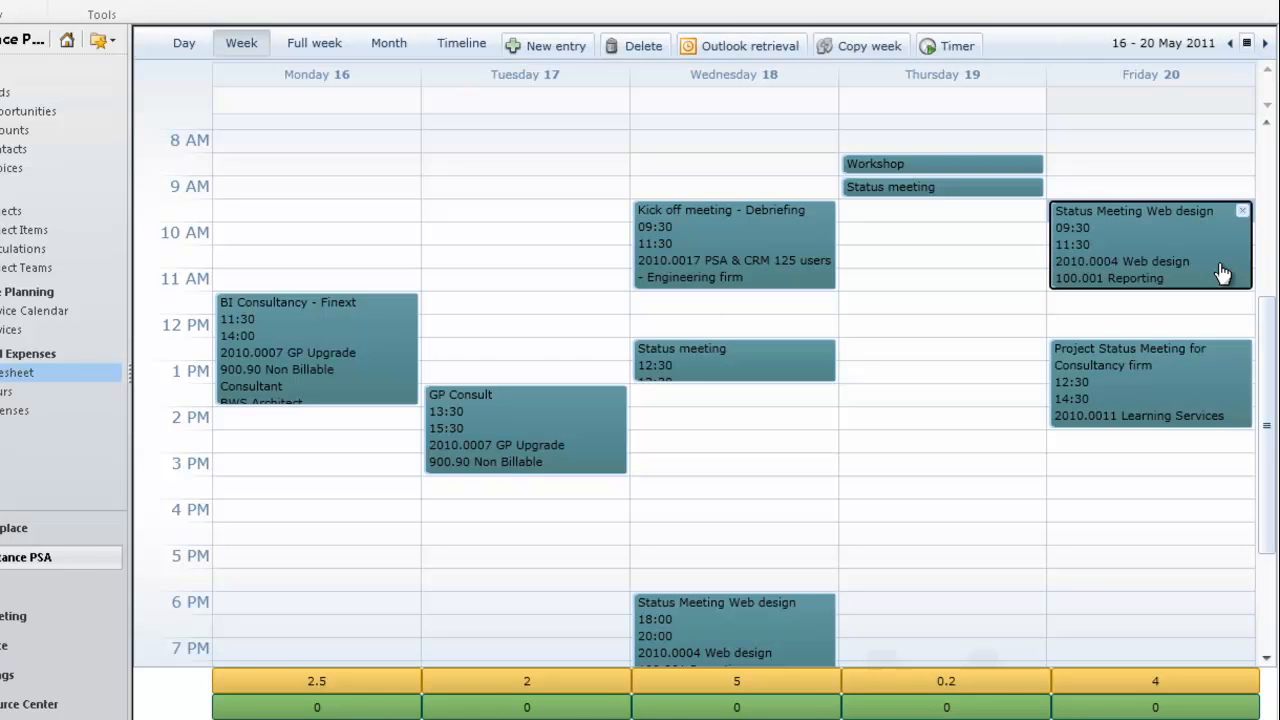
pyautogui.doubleClick(1221, 272)
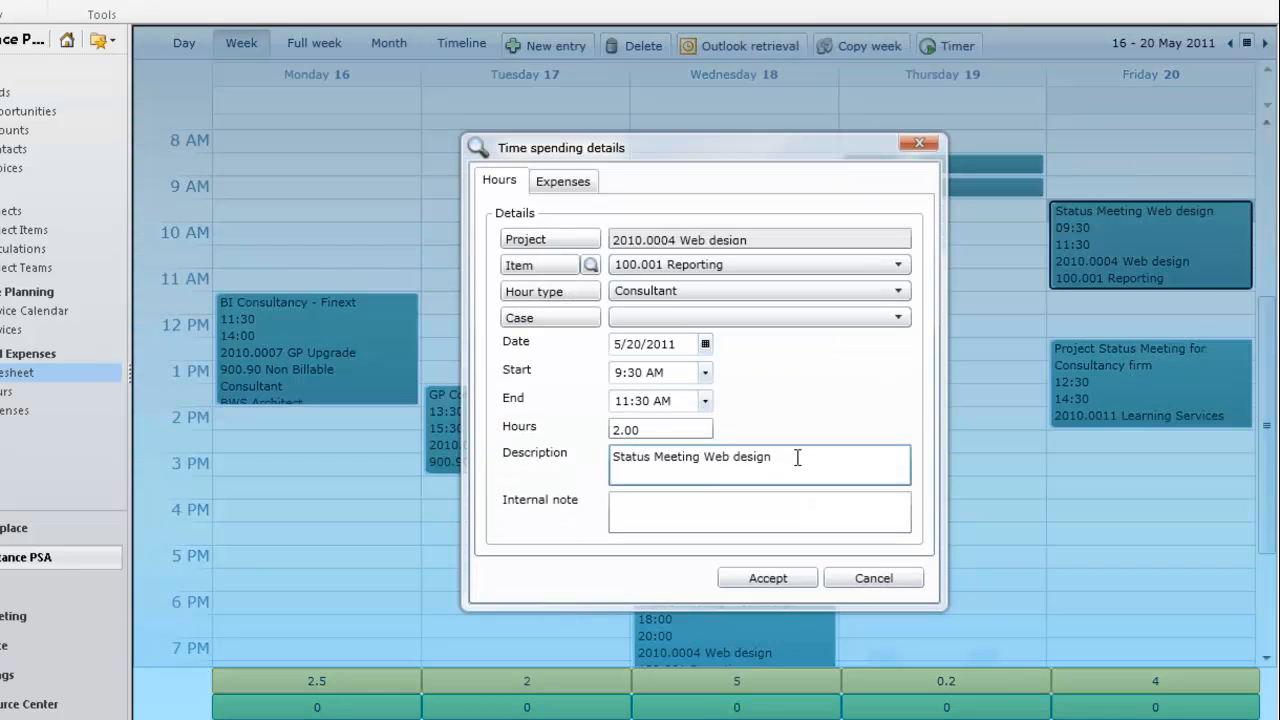
pyautogui.click(797, 457)
pyautogui.write('- adjustment')
pyautogui.click(792, 580)
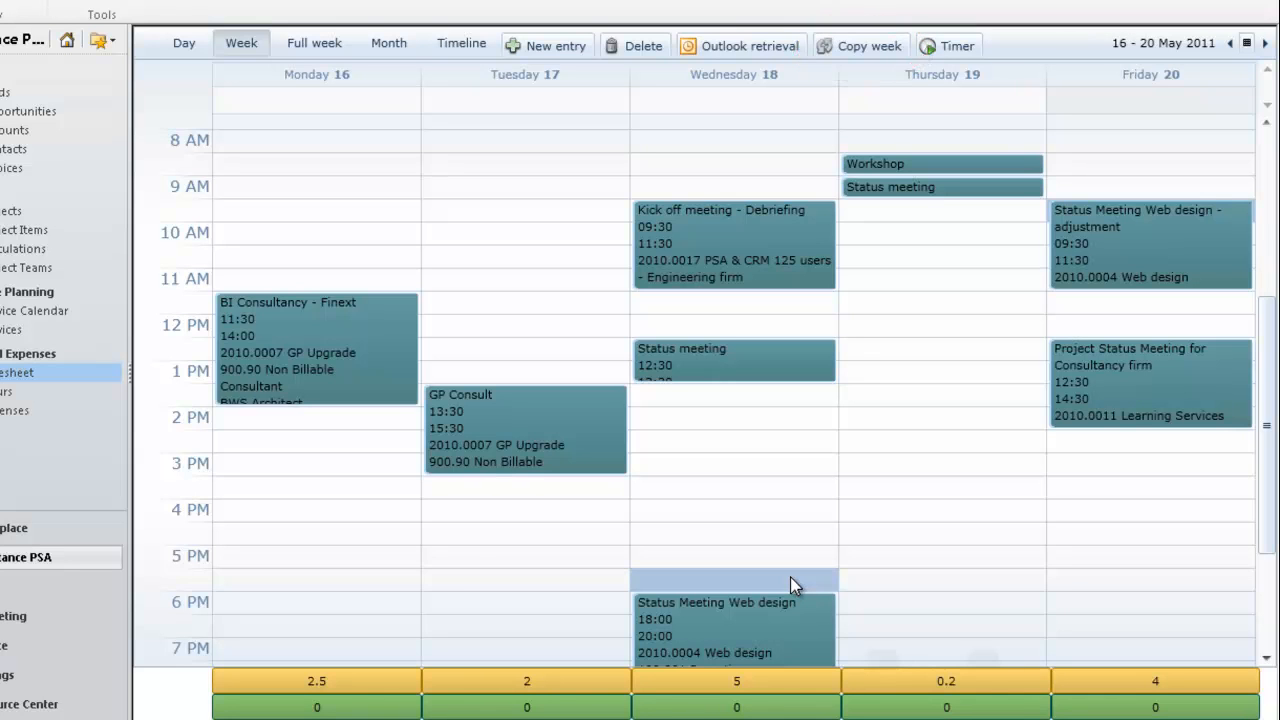
# Start a week copy into 30 May - 3 June 2011, choosing the week of 17 May 2011 as the source
pyautogui.click(1246, 45)
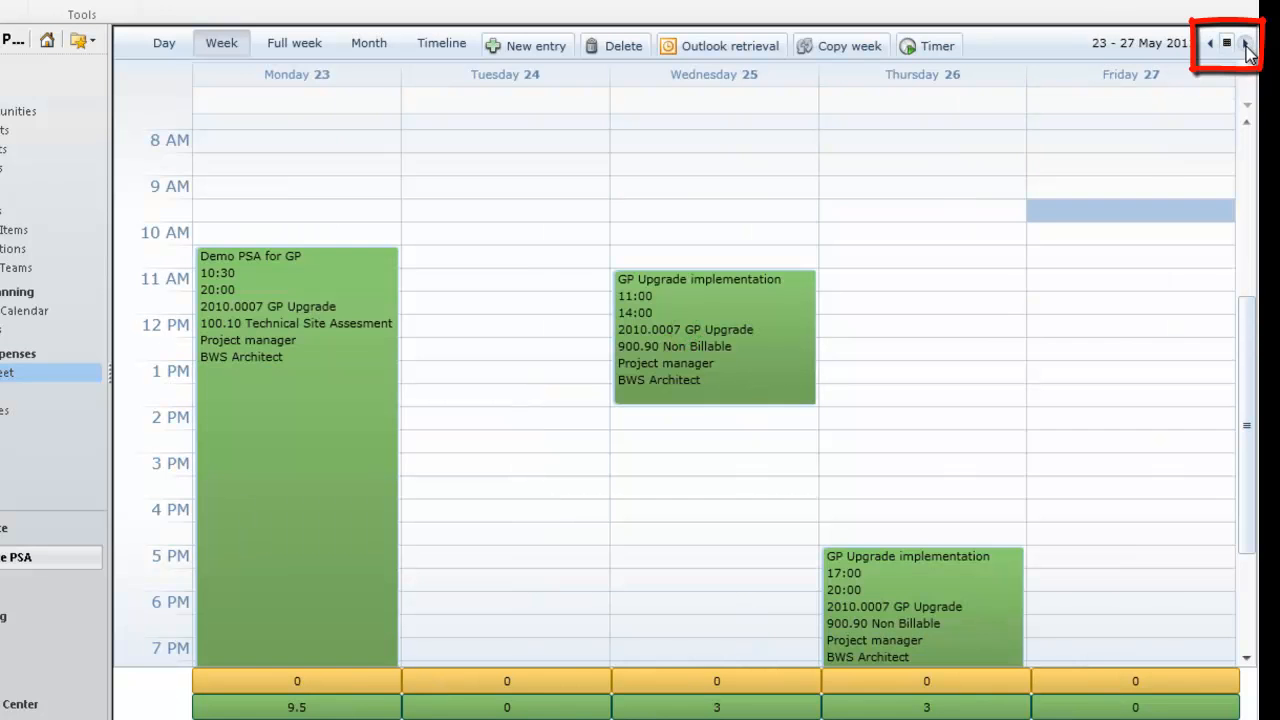
pyautogui.click(1246, 45)
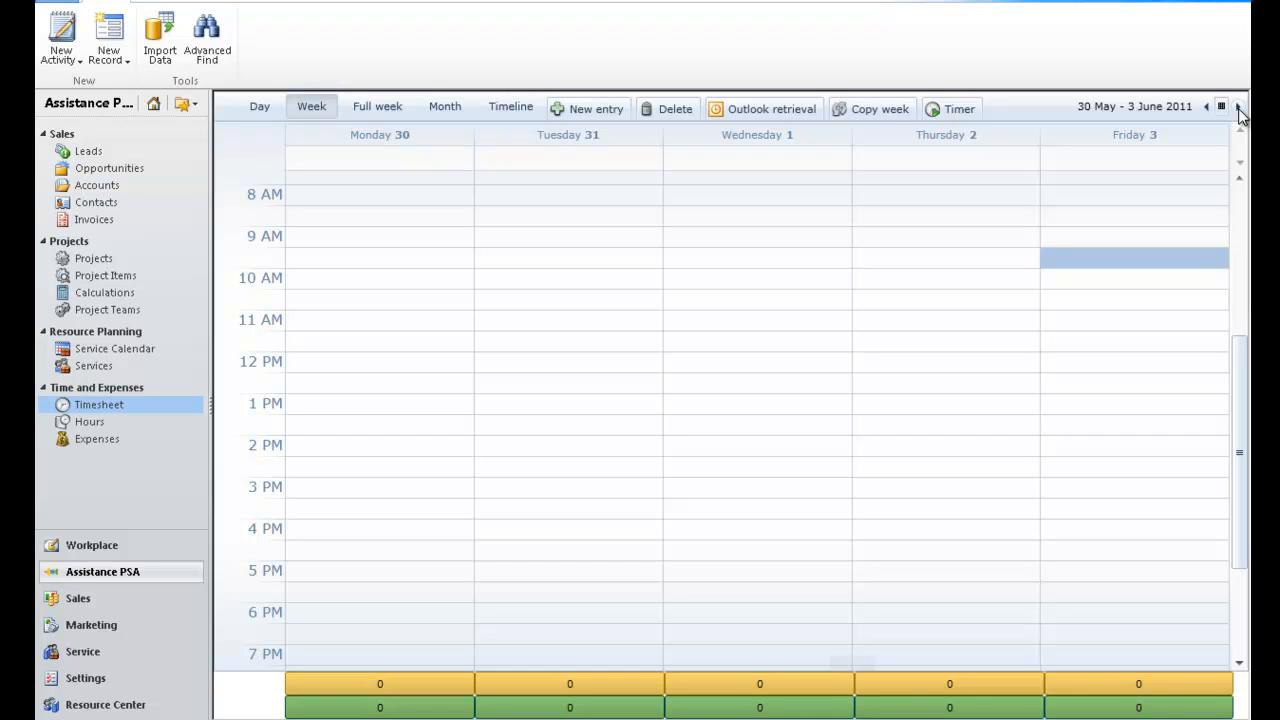
pyautogui.click(889, 116)
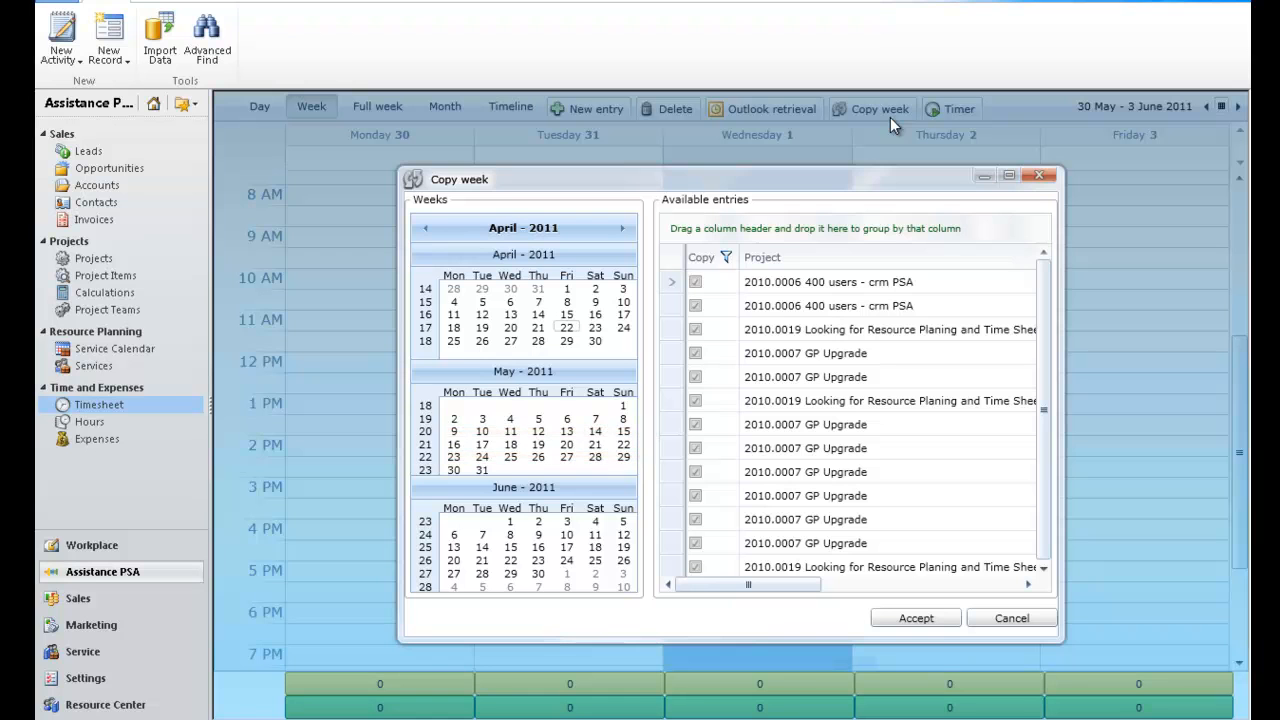
pyautogui.click(490, 448)
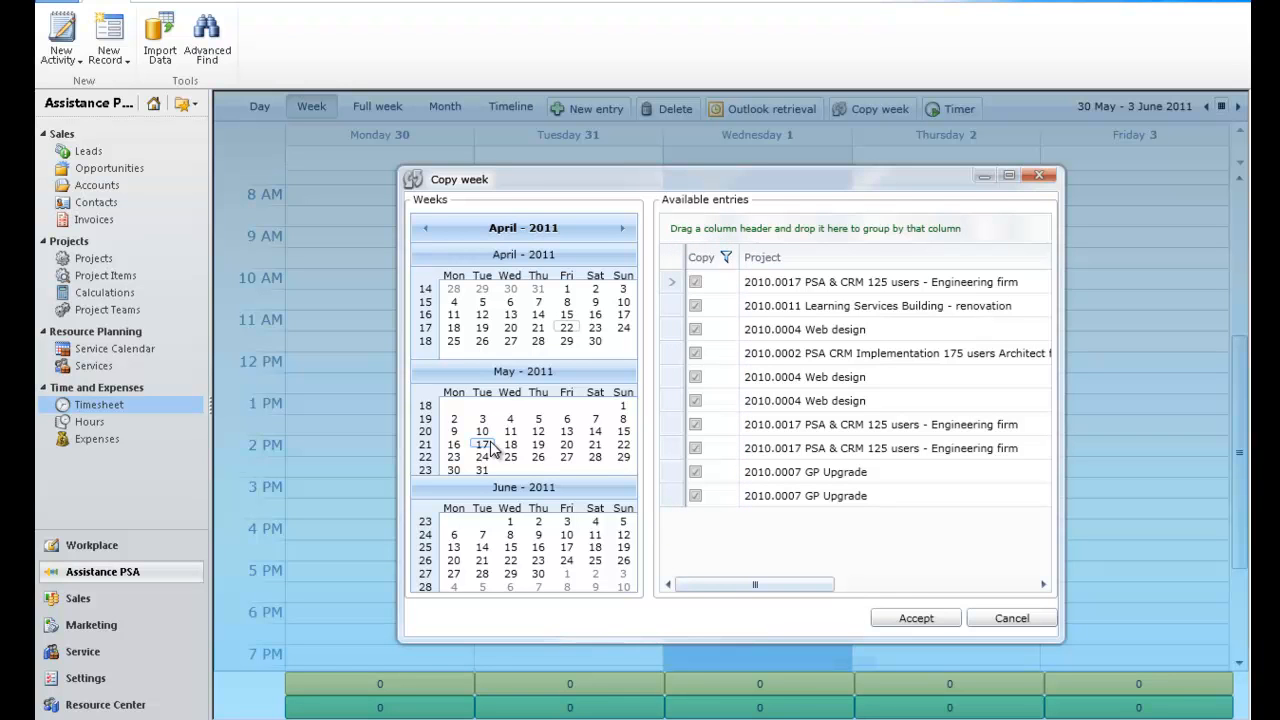
# Exclude the first Engineering firm entry, the third Web design entry and the first GP Upgrade entry, and accept the week copy
pyautogui.click(696, 282)
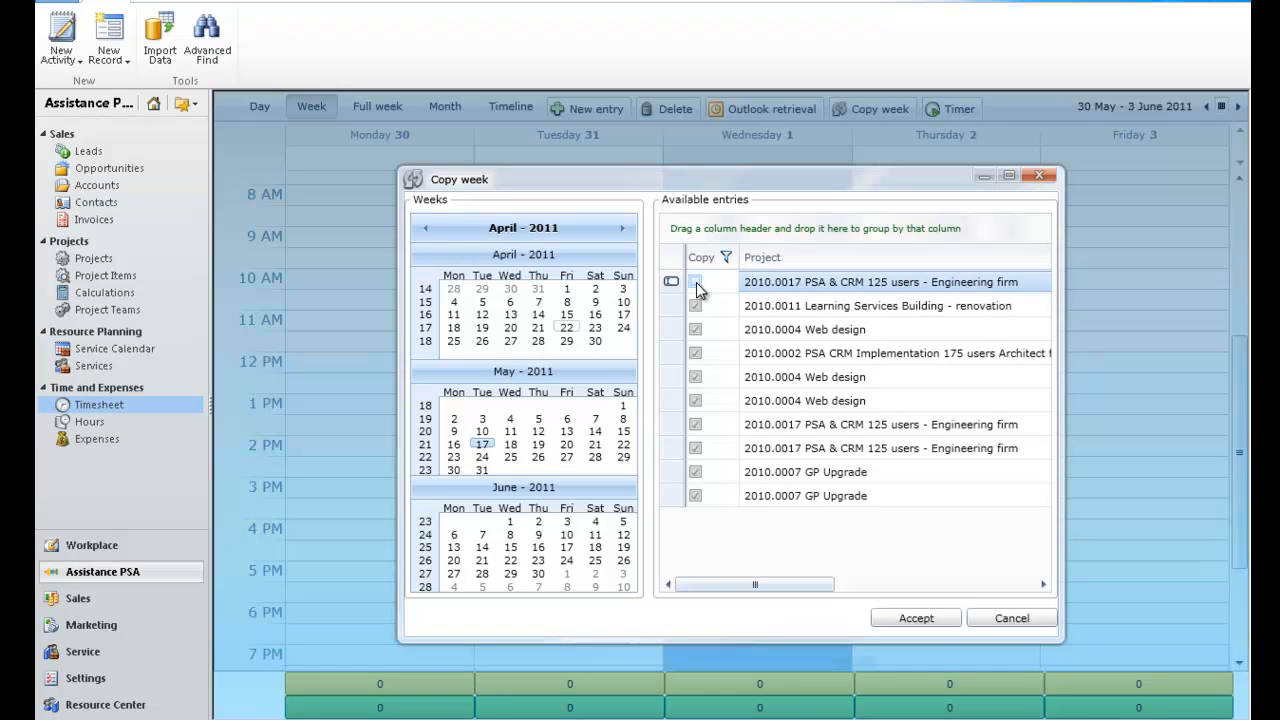
pyautogui.click(697, 401)
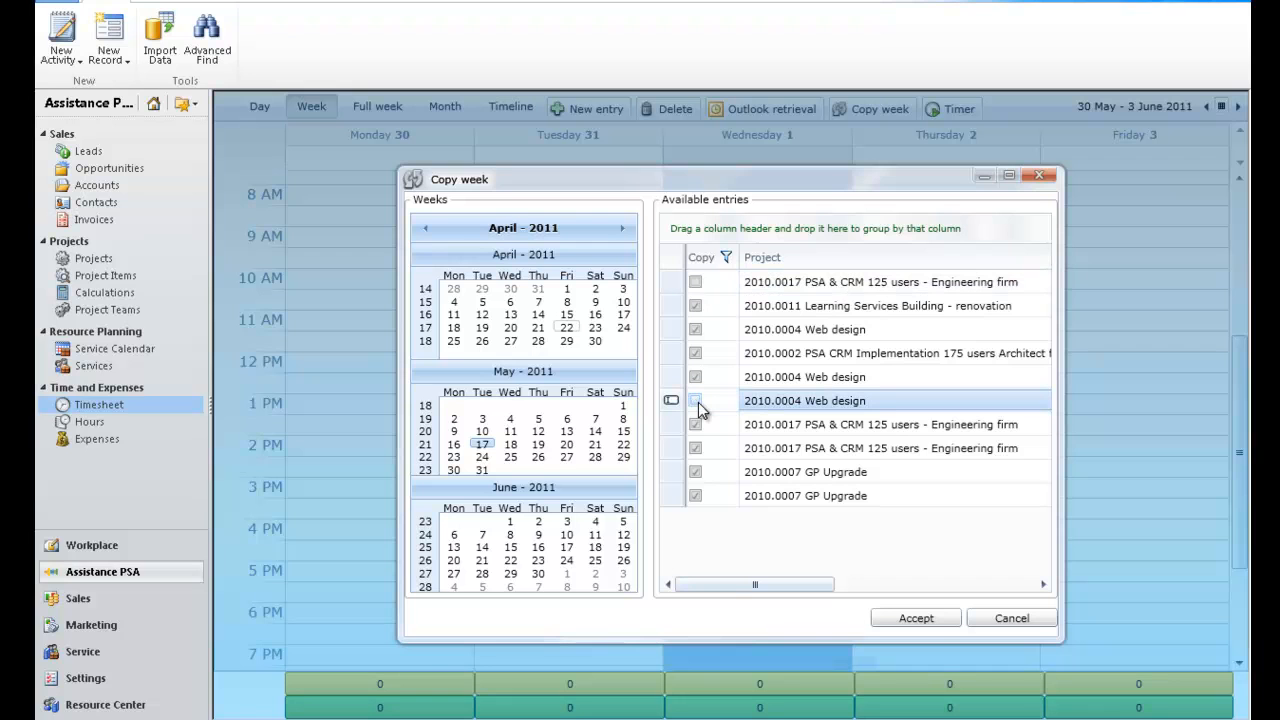
pyautogui.click(695, 472)
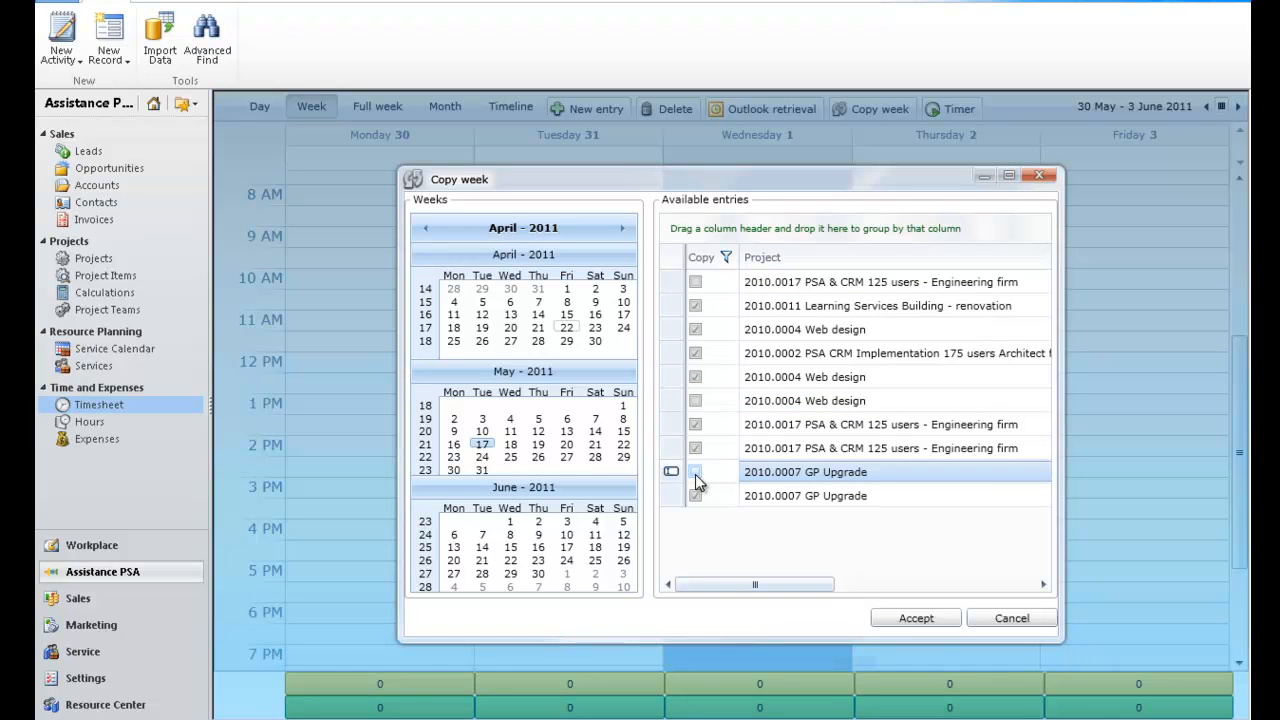
pyautogui.click(893, 620)
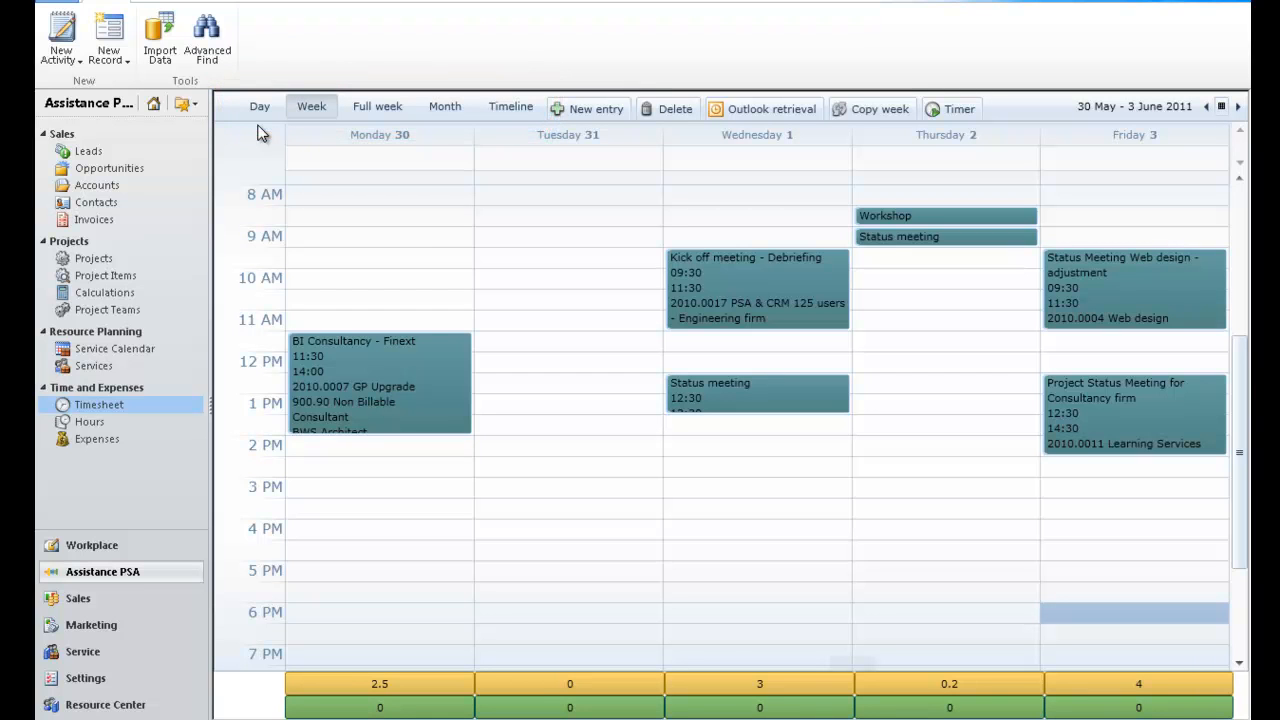
# Examine the copied timesheet entries in the Day, Week, Full week, Month and Timeline views, and return to the Week view
pyautogui.click(268, 110)
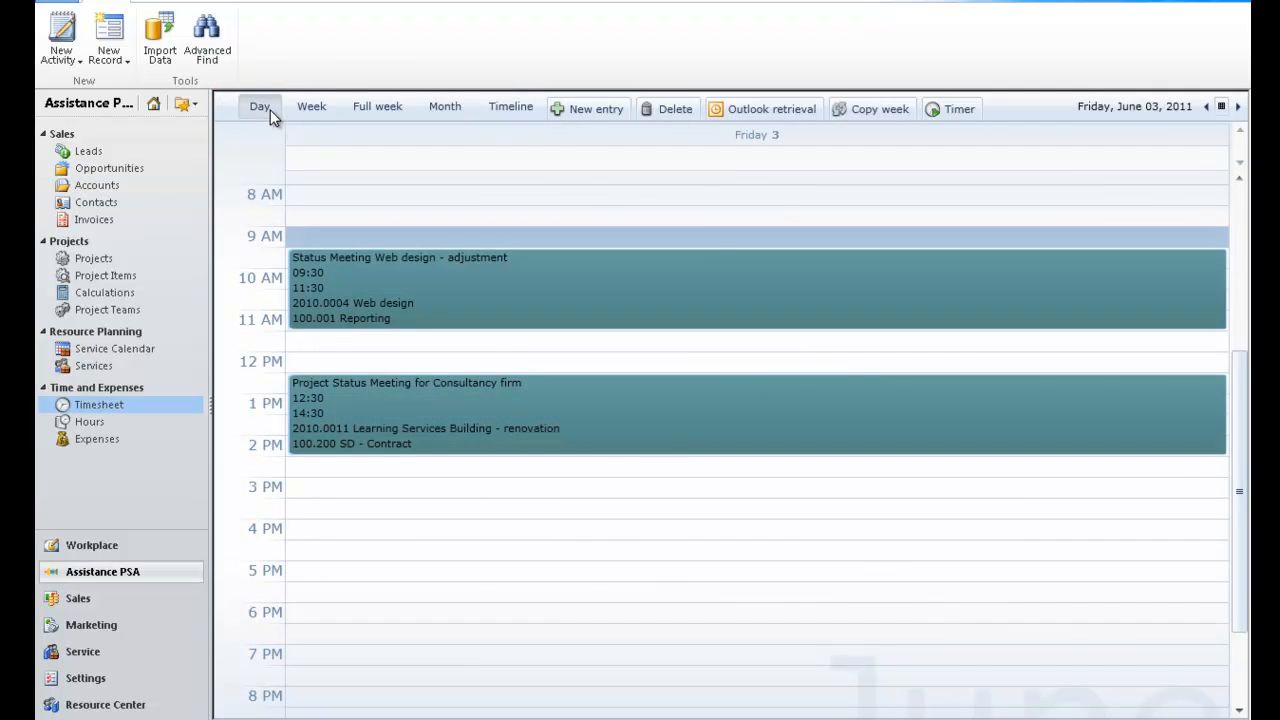
pyautogui.click(330, 115)
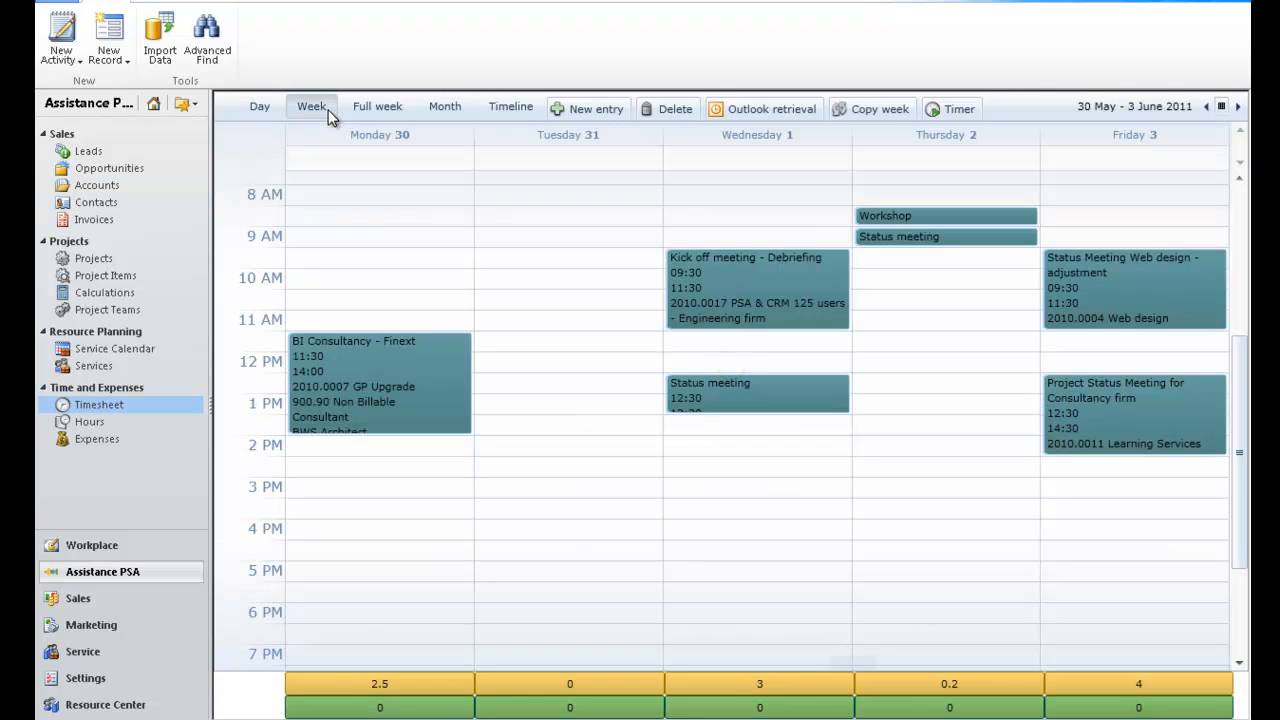
pyautogui.click(408, 108)
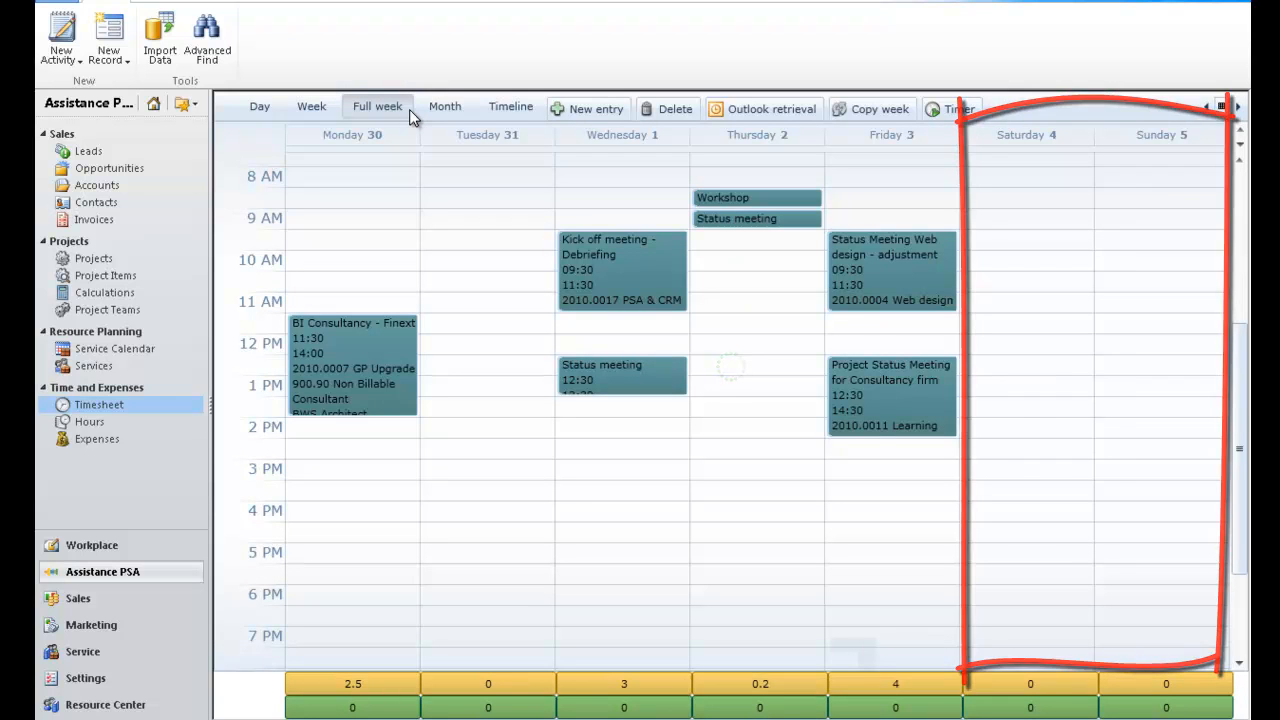
pyautogui.click(466, 108)
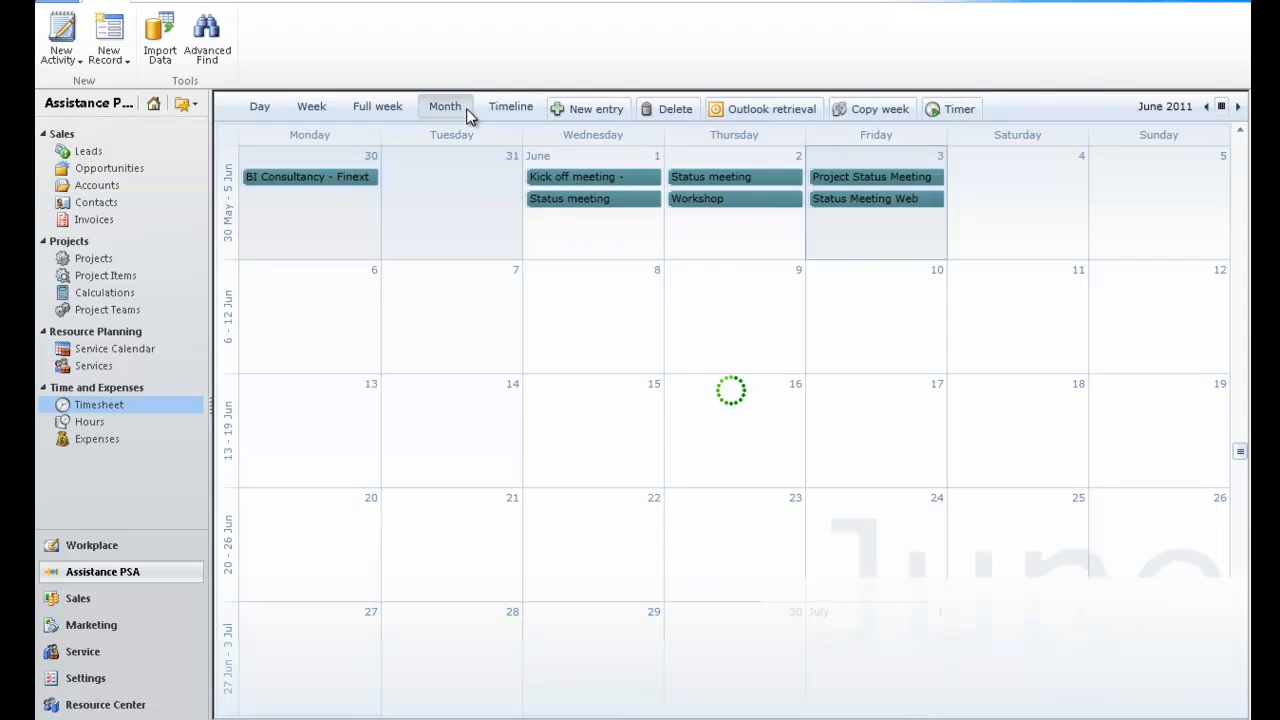
pyautogui.click(536, 108)
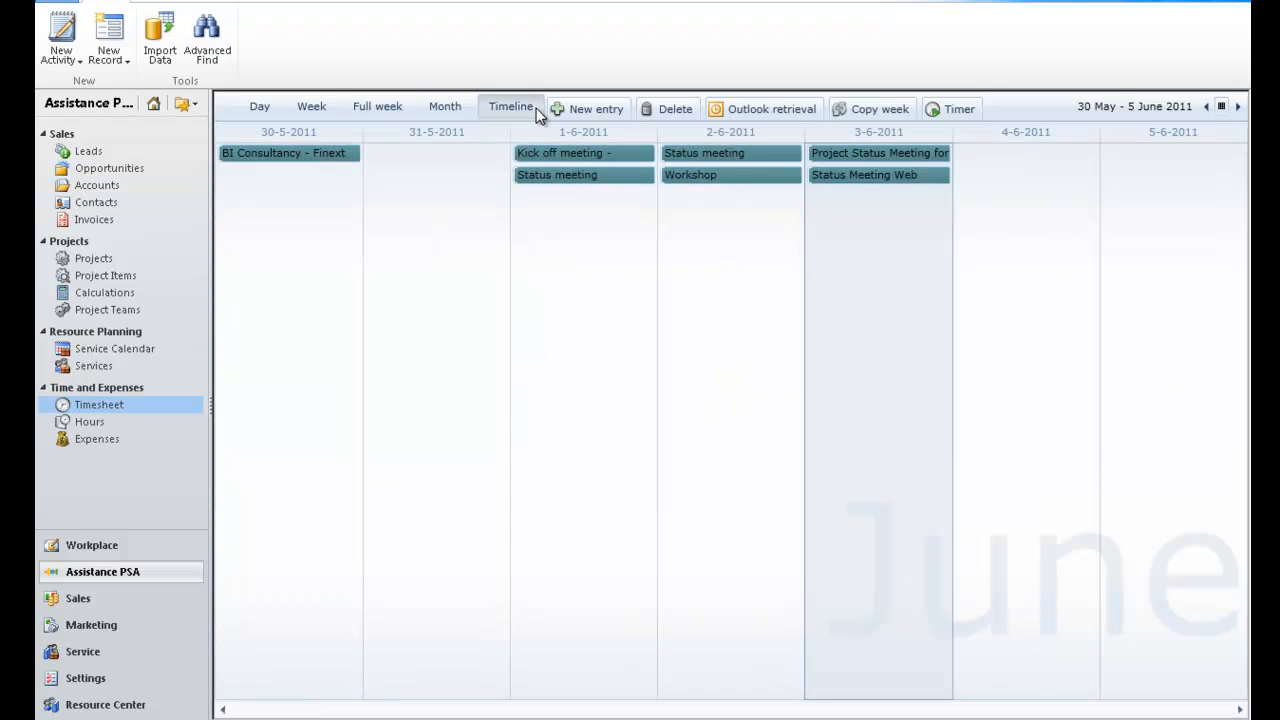
pyautogui.click(327, 110)
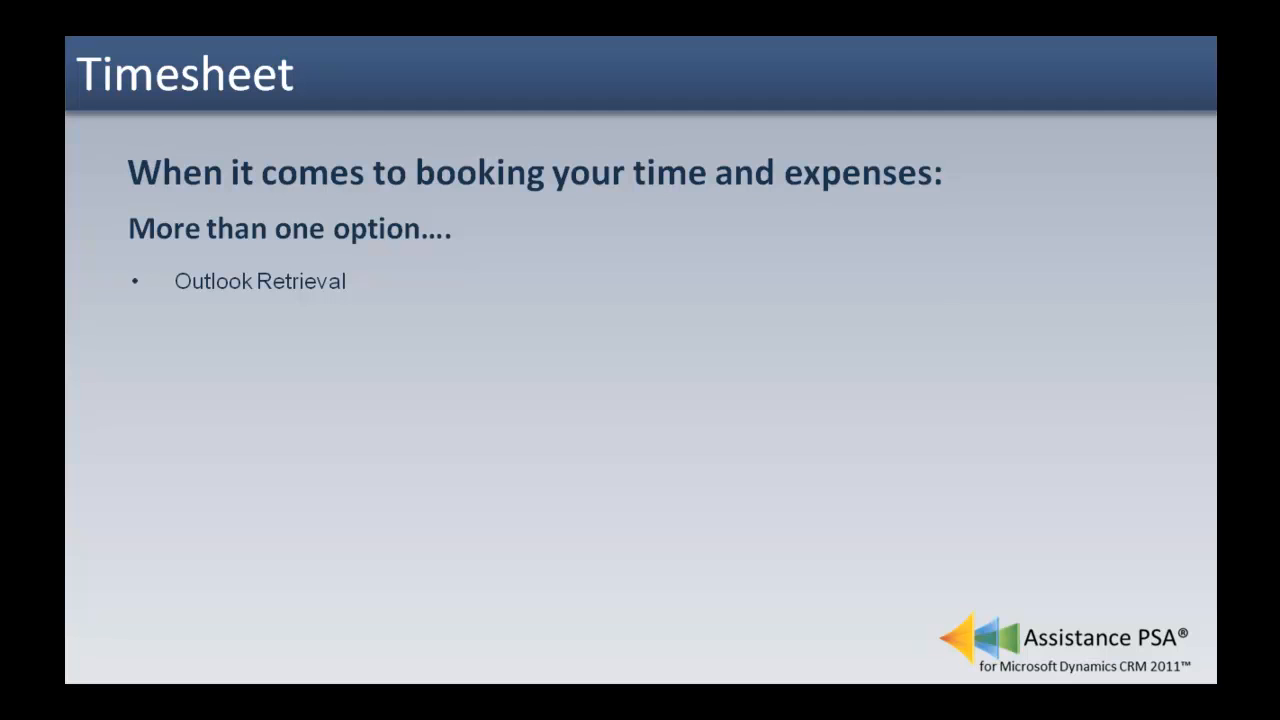
pyautogui.press('Right')
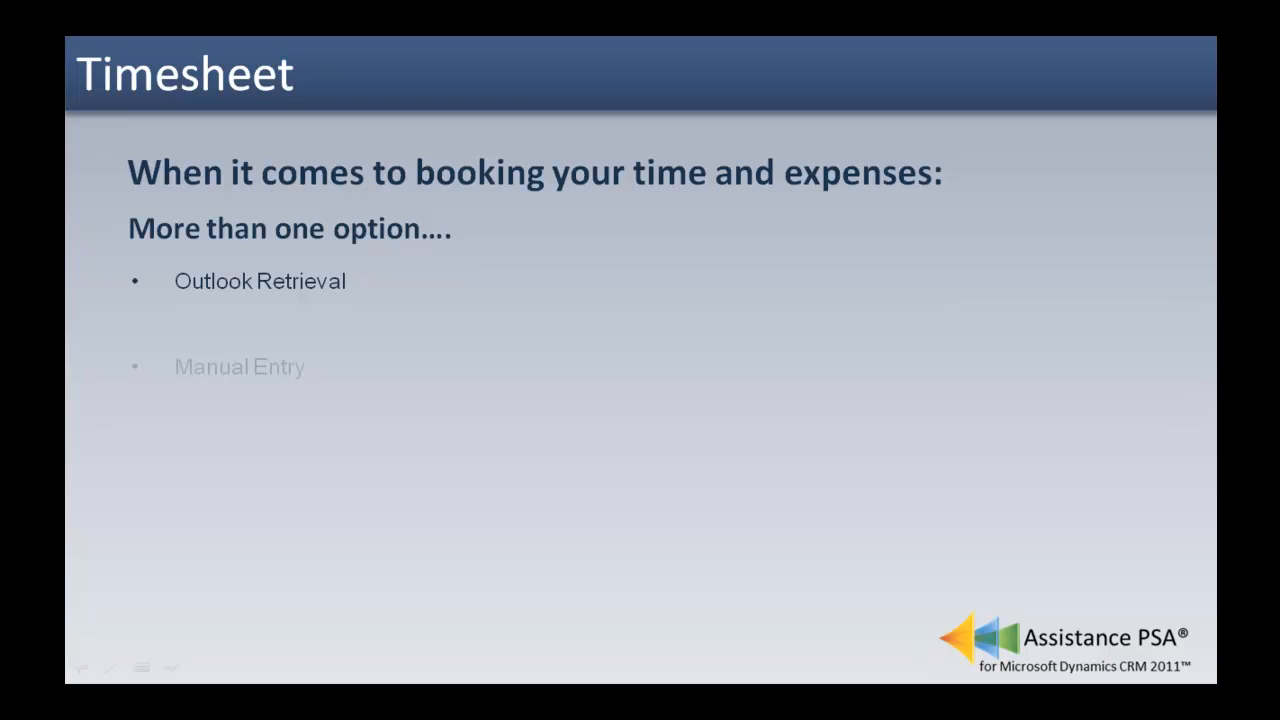